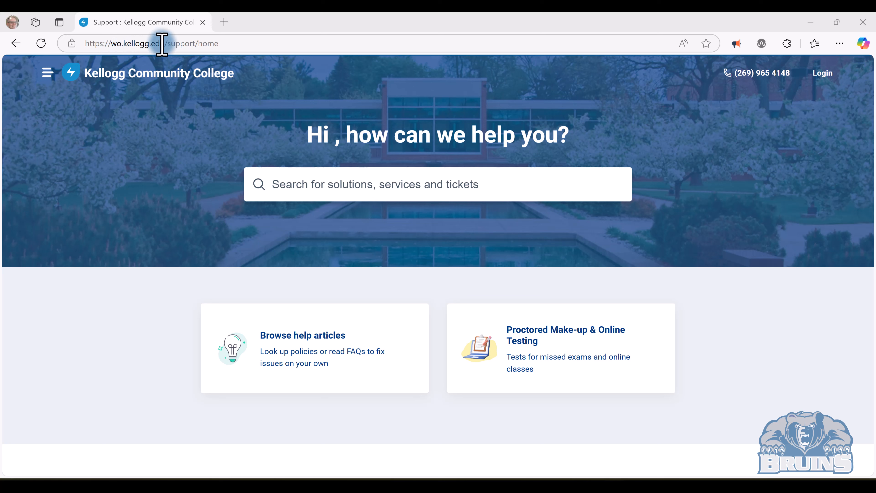
- Sign in to the support portal and select the HR manager on the onboarding form
{"action": "left_click", "coordinate": [822, 73]}
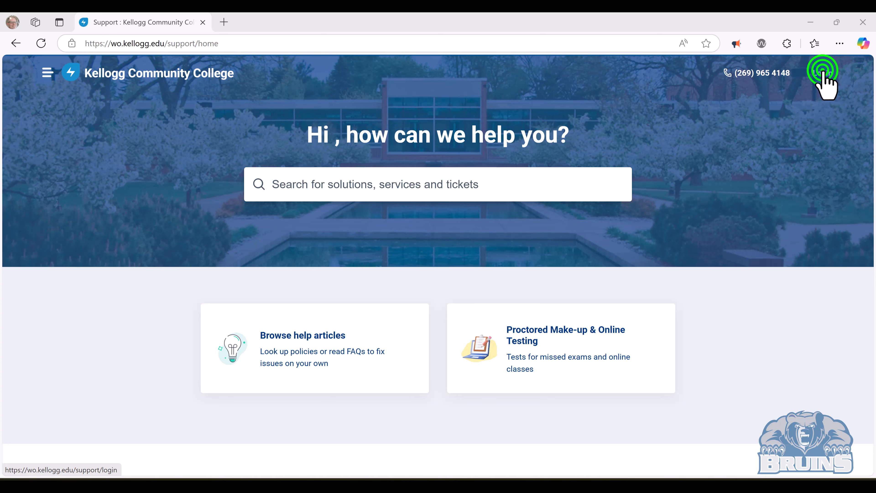
{"action": "scroll", "coordinate": [191, 304], "scroll_direction": "down", "scroll_amount": 3}
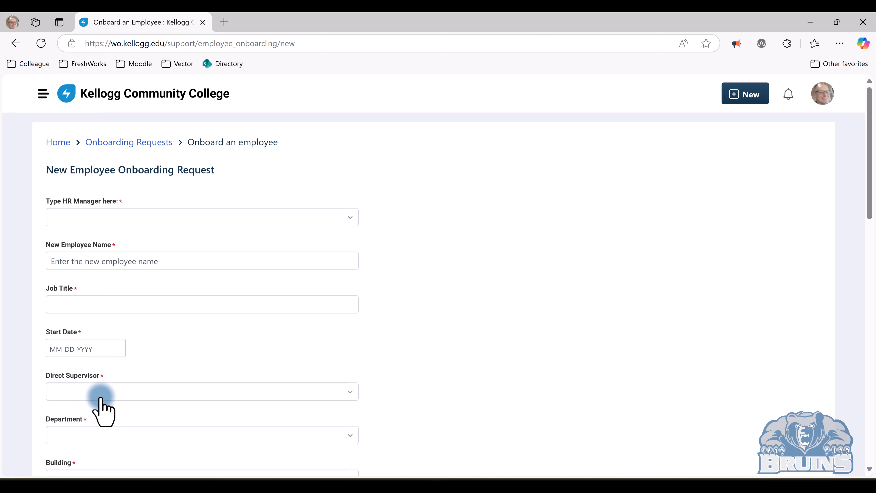
{"action": "left_click", "coordinate": [82, 217]}
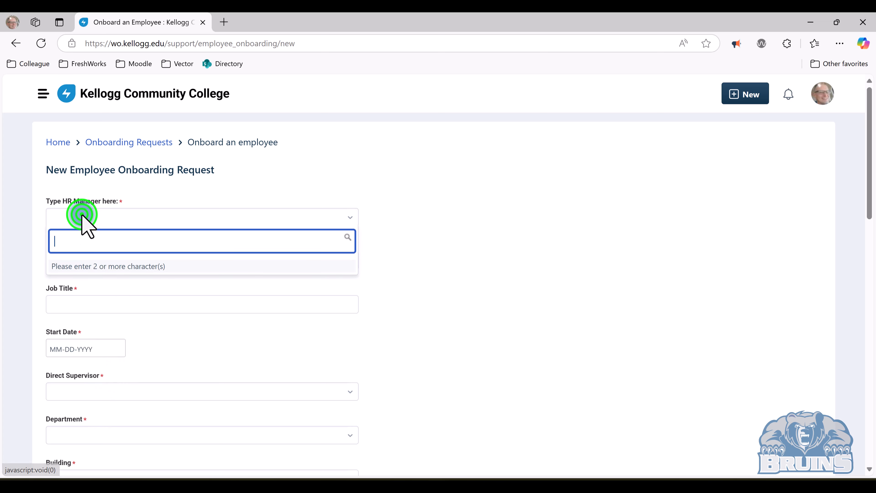
{"action": "type", "text": "hrn"}
{"action": "key", "text": "Return"}
- Enter the new employee's name, job title Mascot, and start date 04-01-2025
{"action": "left_click", "coordinate": [89, 253]}
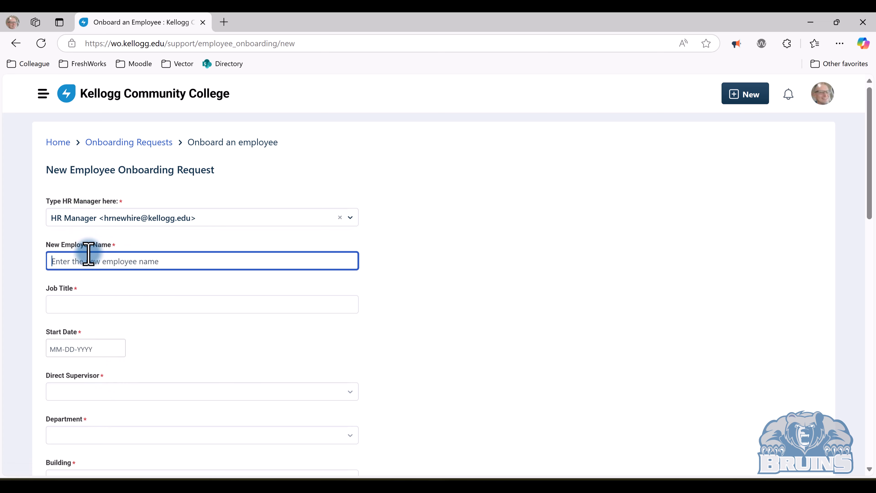
{"action": "type", "text": "Blaze Bruin"}
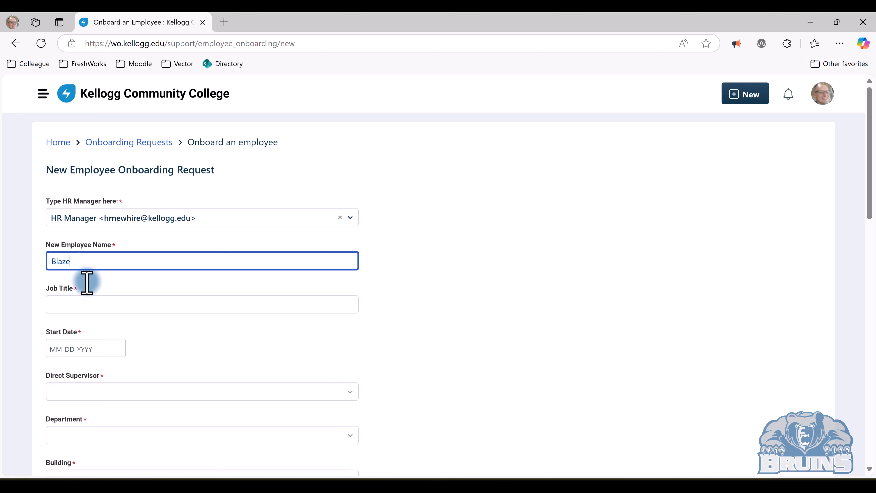
{"action": "left_click", "coordinate": [87, 301]}
{"action": "type", "text": "Mascot"}
{"action": "left_click", "coordinate": [90, 350]}
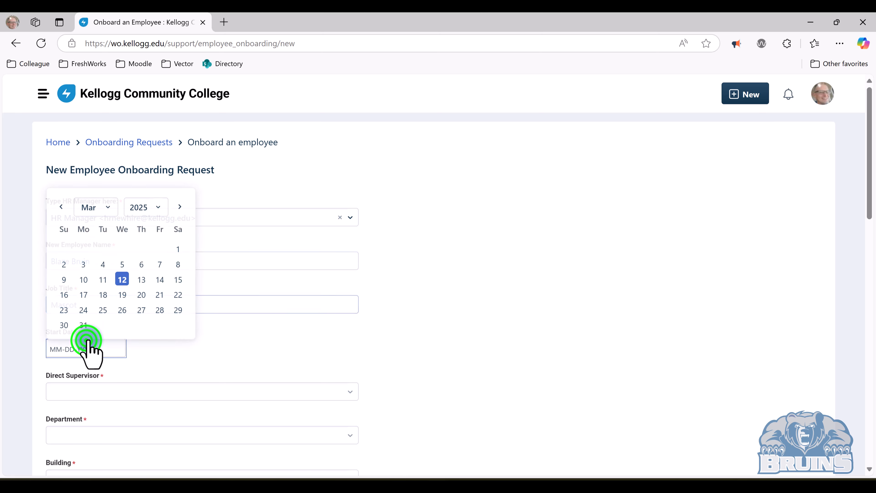
{"action": "left_click", "coordinate": [179, 205]}
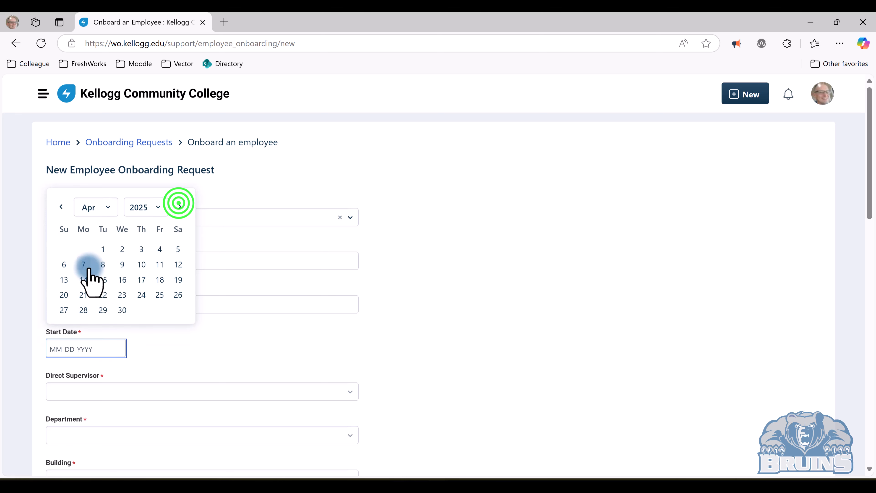
{"action": "left_click", "coordinate": [106, 273]}
- Choose the direct supervisor and the Information Research and Technology department
{"action": "left_click", "coordinate": [140, 392]}
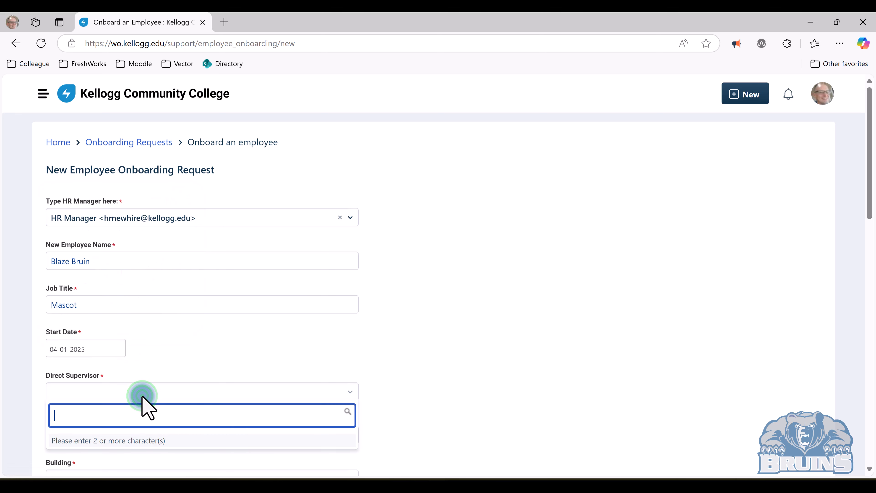
{"action": "type", "text": "collerr"}
{"action": "key", "text": "Return"}
{"action": "scroll", "coordinate": [112, 333], "scroll_direction": "down", "scroll_amount": 3}
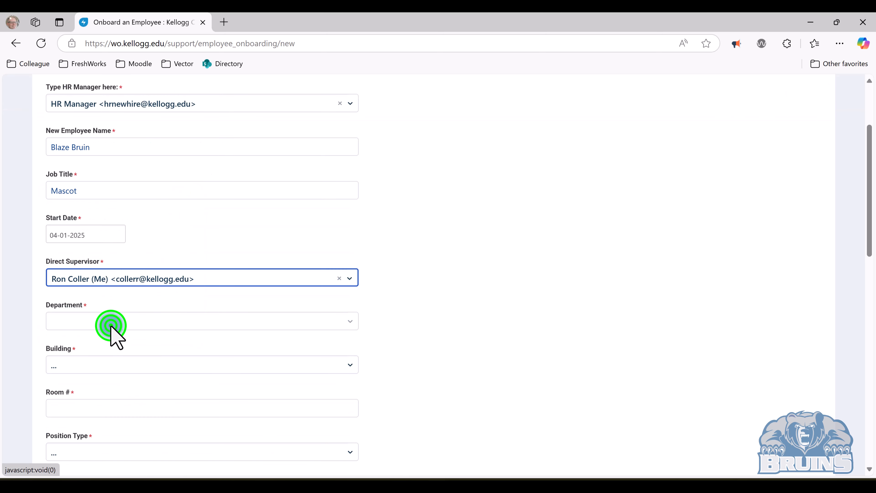
{"action": "left_click", "coordinate": [111, 323]}
{"action": "type", "text": "inform"}
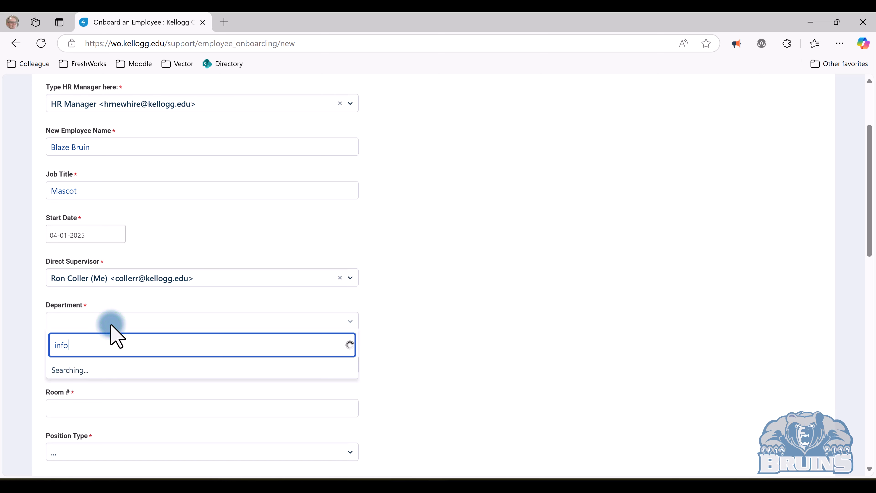
{"action": "key", "text": "Return"}
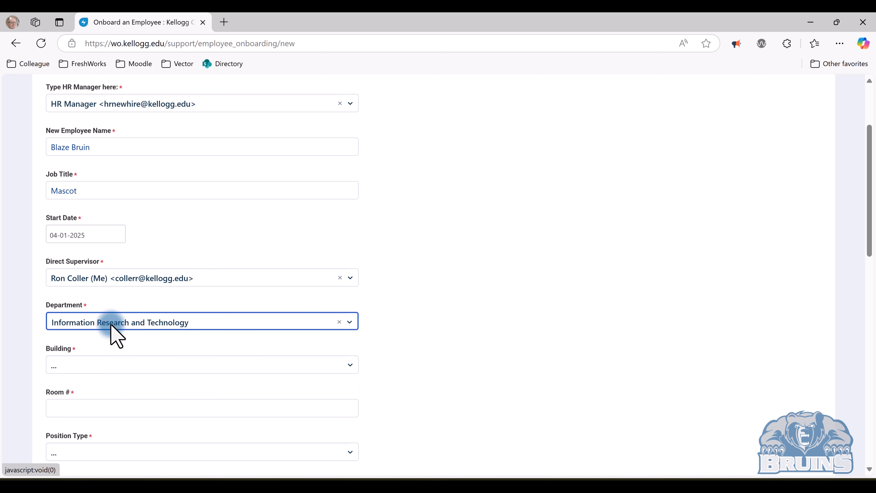
- Set the building to Learning Resource Center and the room number to 401
{"action": "left_click", "coordinate": [105, 367]}
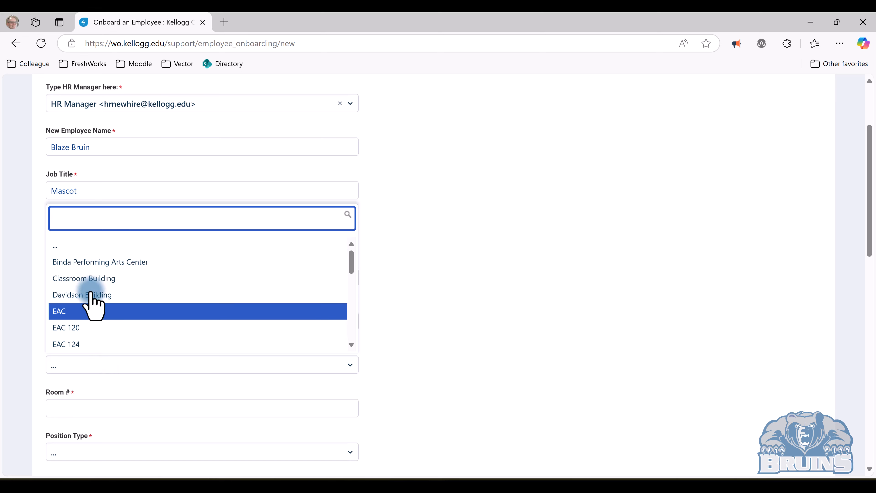
{"action": "scroll", "coordinate": [91, 286], "scroll_direction": "down", "scroll_amount": 3}
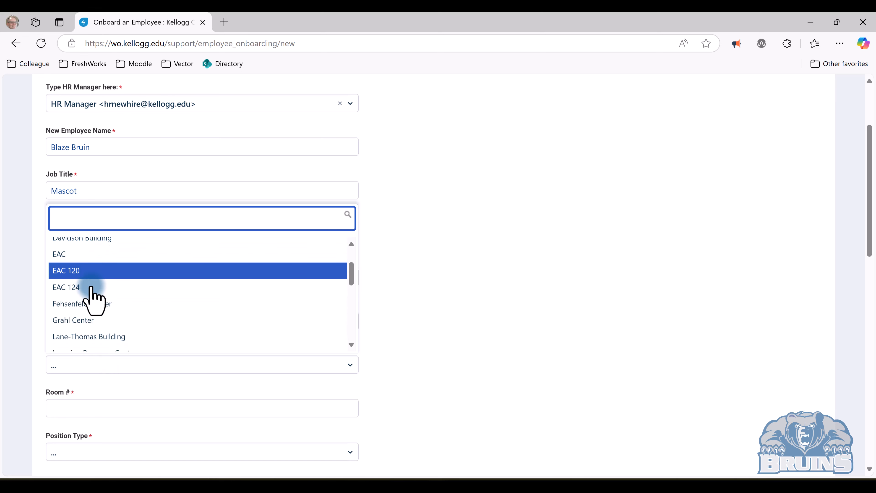
{"action": "scroll", "coordinate": [91, 276], "scroll_direction": "down", "scroll_amount": 5}
{"action": "type", "text": "lea"}
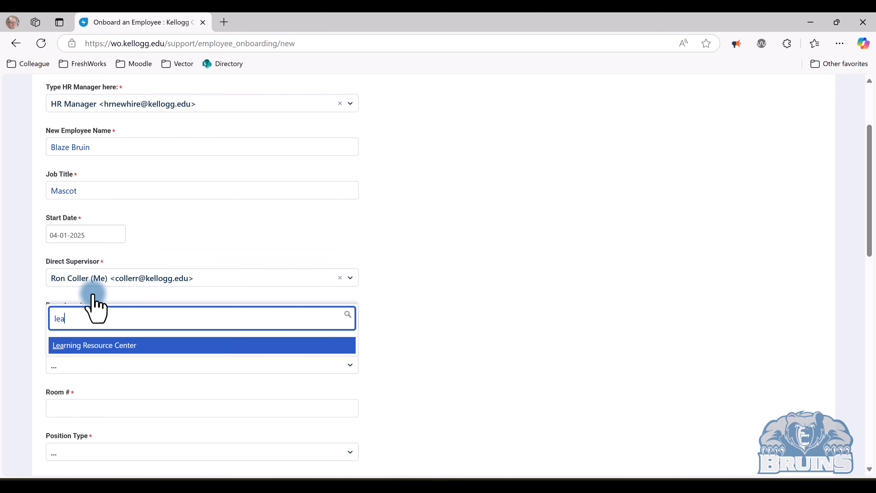
{"action": "key", "text": "Return"}
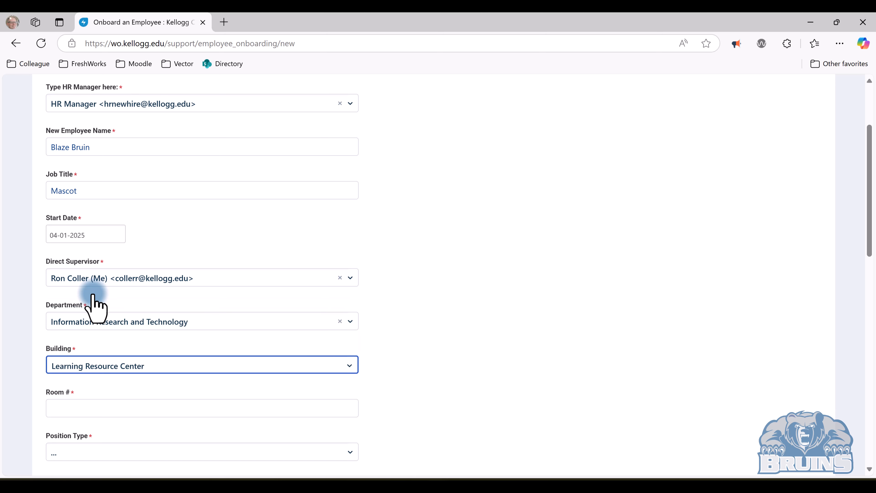
{"action": "left_click", "coordinate": [94, 406]}
{"action": "type", "text": "401"}
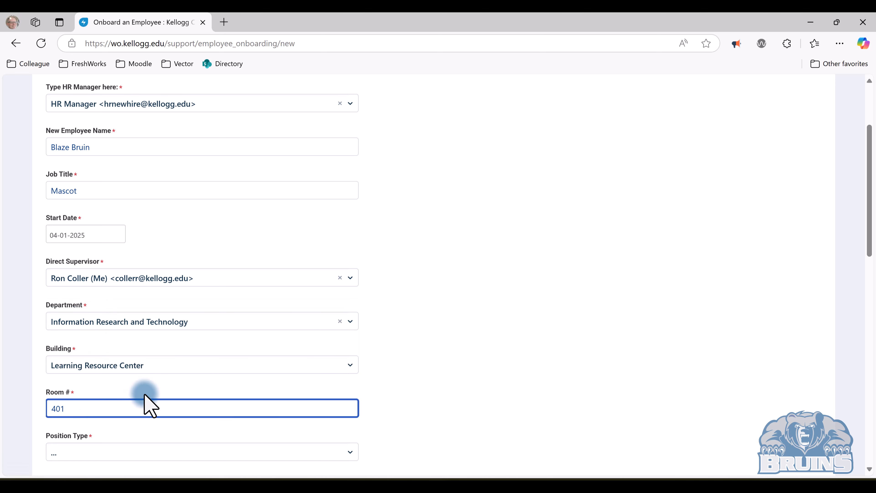
{"action": "scroll", "coordinate": [142, 397], "scroll_direction": "down", "scroll_amount": 5}
{"action": "left_click", "coordinate": [129, 276]}
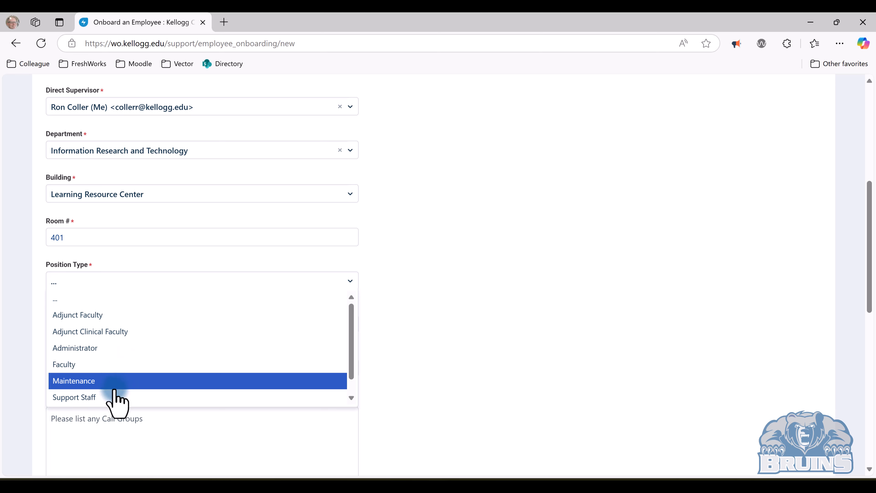
- Record the requester as the person being replaced and begin reusing an existing extension
{"action": "scroll", "coordinate": [113, 403], "scroll_direction": "down", "scroll_amount": 1}
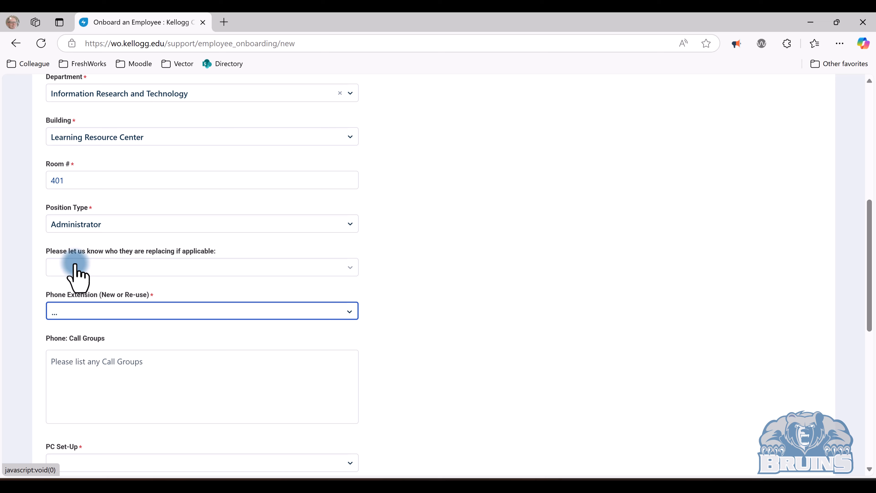
{"action": "left_click", "coordinate": [76, 267]}
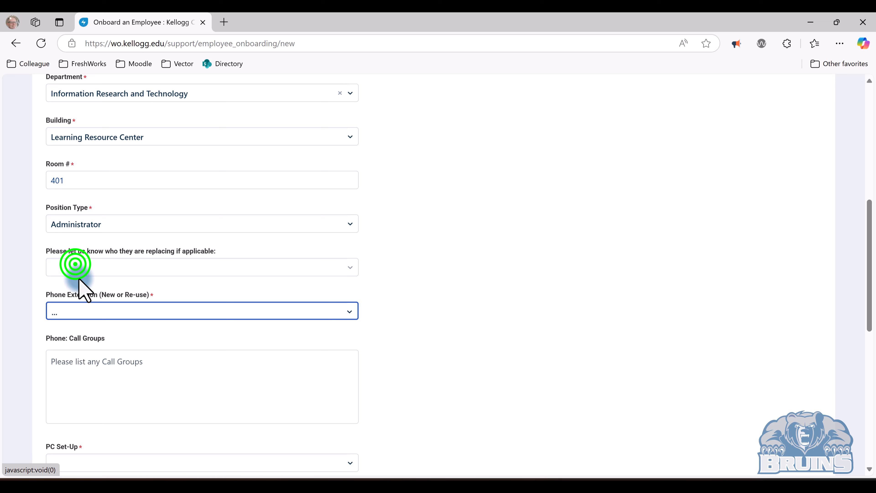
{"action": "left_click", "coordinate": [84, 311]}
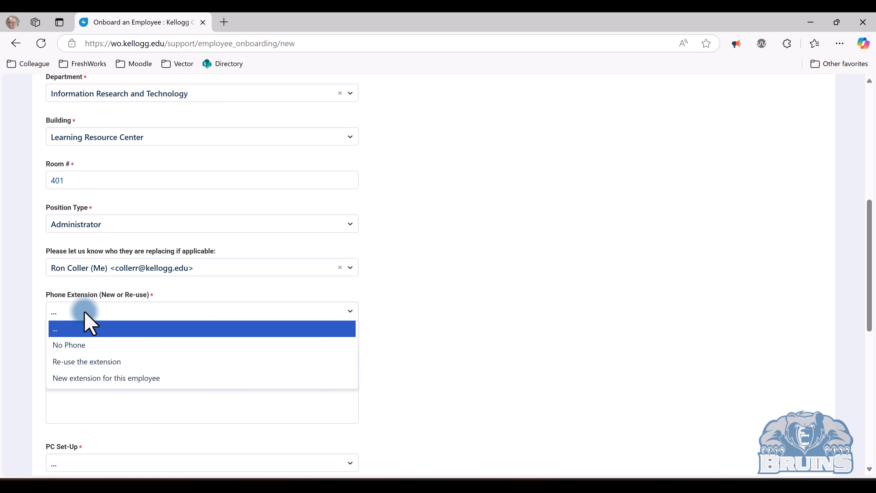
{"action": "left_click", "coordinate": [91, 360]}
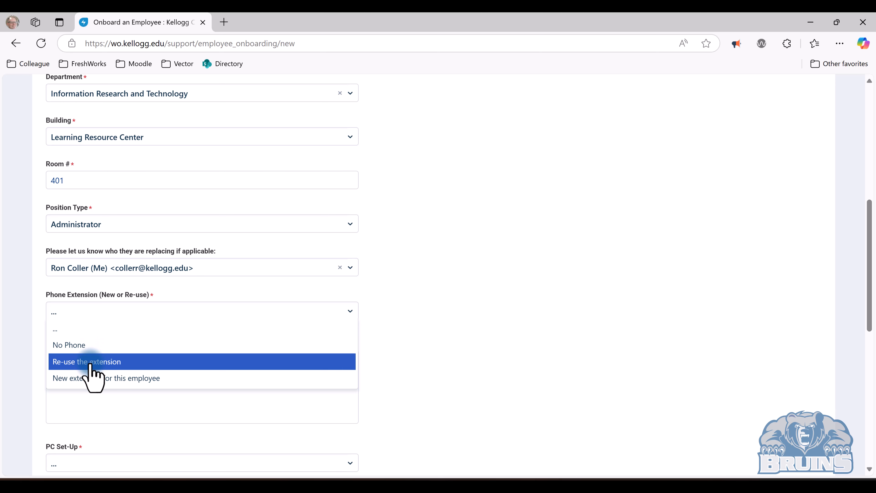
{"action": "left_click", "coordinate": [91, 361]}
{"action": "left_click", "coordinate": [81, 352]}
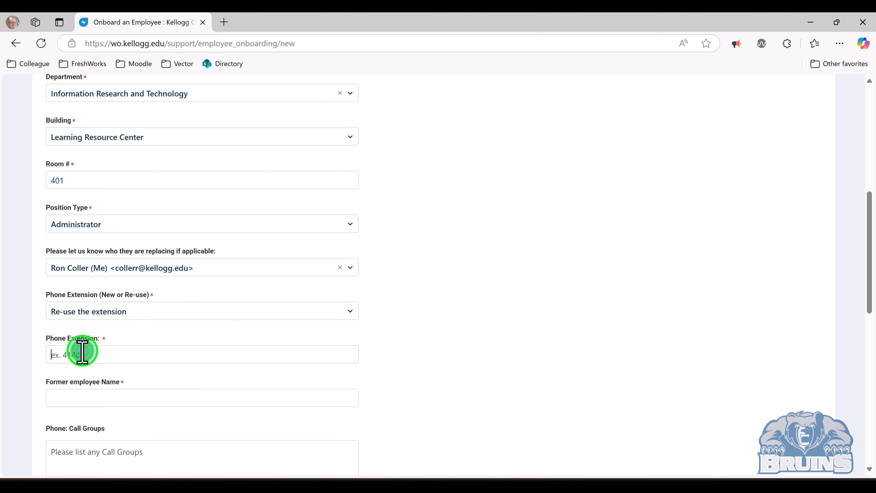
{"action": "left_click", "coordinate": [35, 352]}
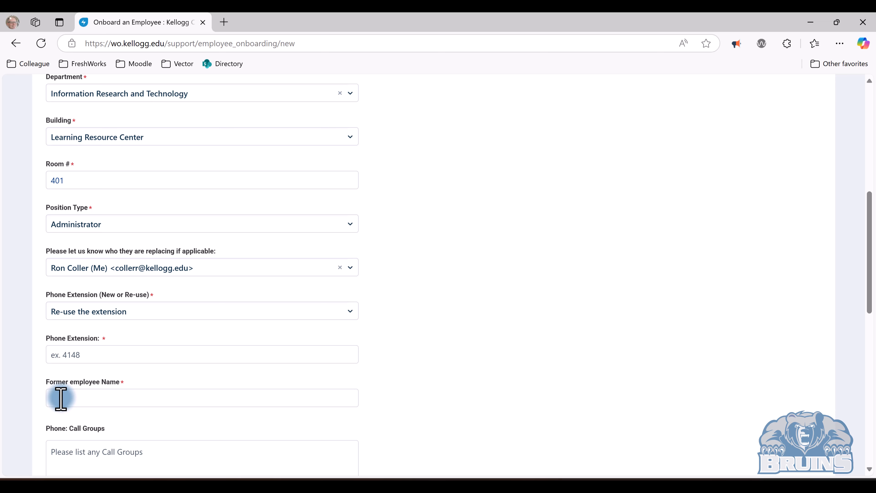
- Change the phone extension choice from New Extension to No Phone
{"action": "scroll", "coordinate": [61, 398], "scroll_direction": "down", "scroll_amount": 3}
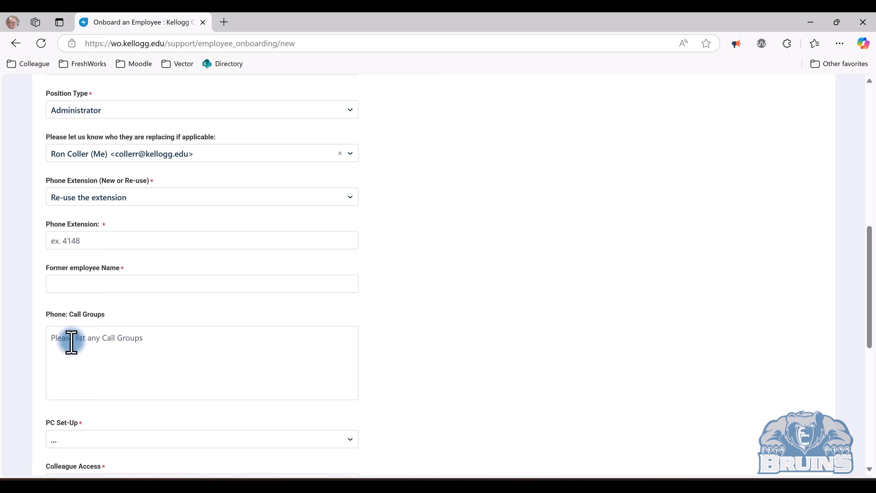
{"action": "left_click", "coordinate": [157, 196]}
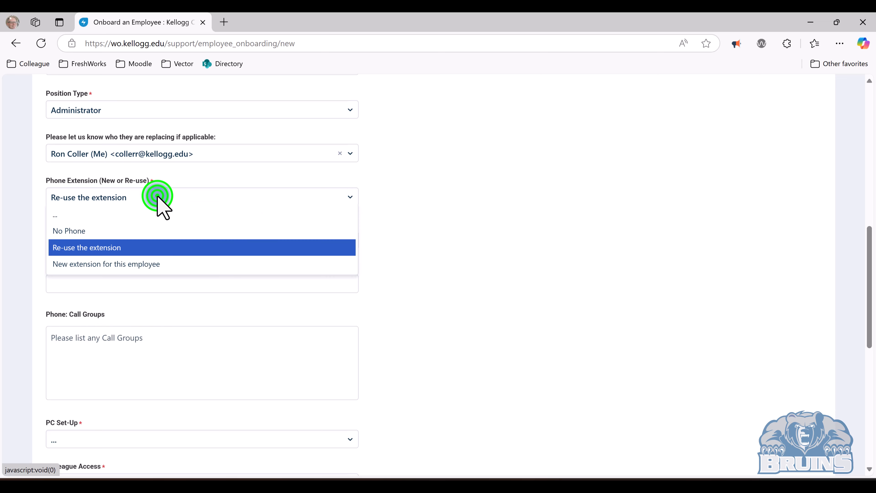
{"action": "left_click", "coordinate": [148, 265]}
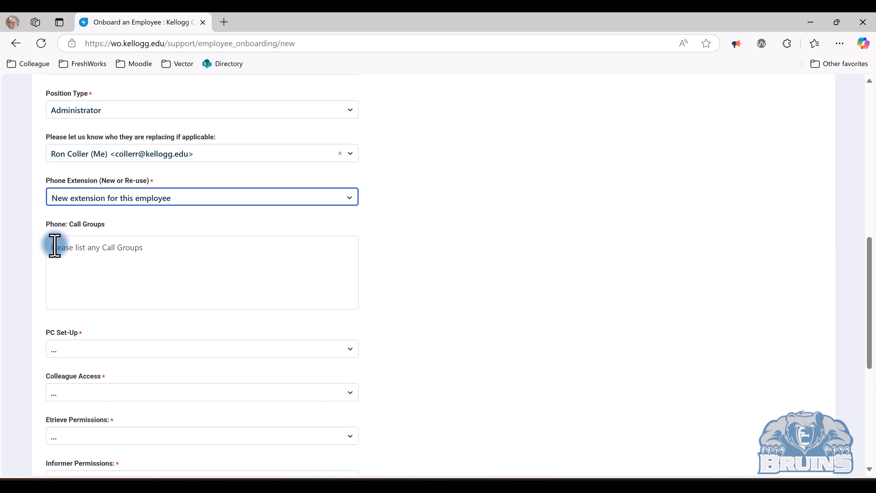
{"action": "left_click", "coordinate": [145, 199]}
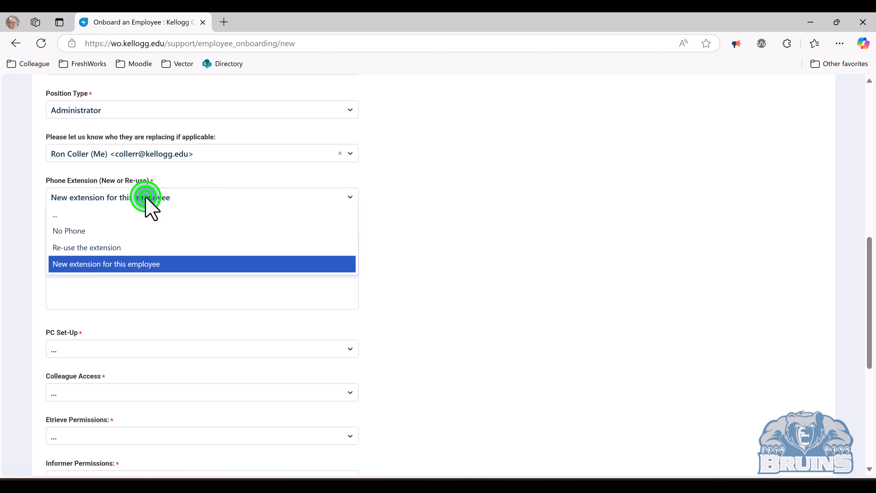
{"action": "left_click", "coordinate": [139, 229]}
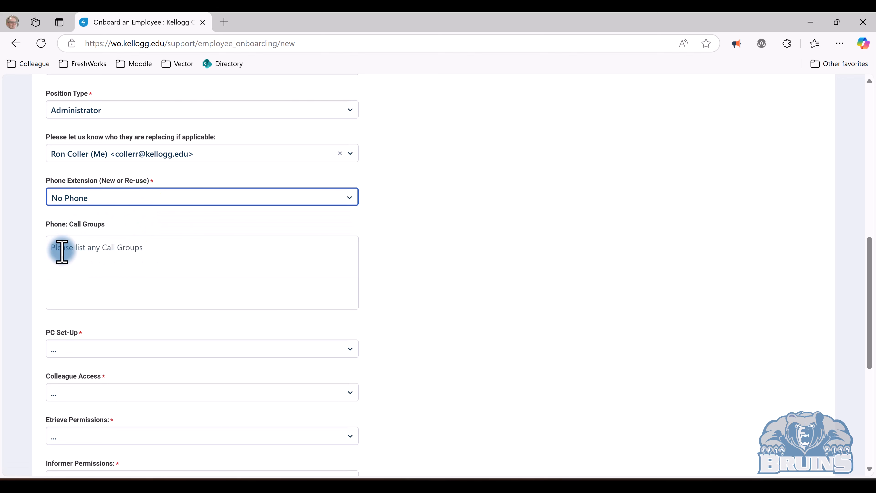
- Set PC Set-Up to No Office PC Needed, replacing the earlier Existing PC choice
{"action": "scroll", "coordinate": [68, 255], "scroll_direction": "down", "scroll_amount": 3}
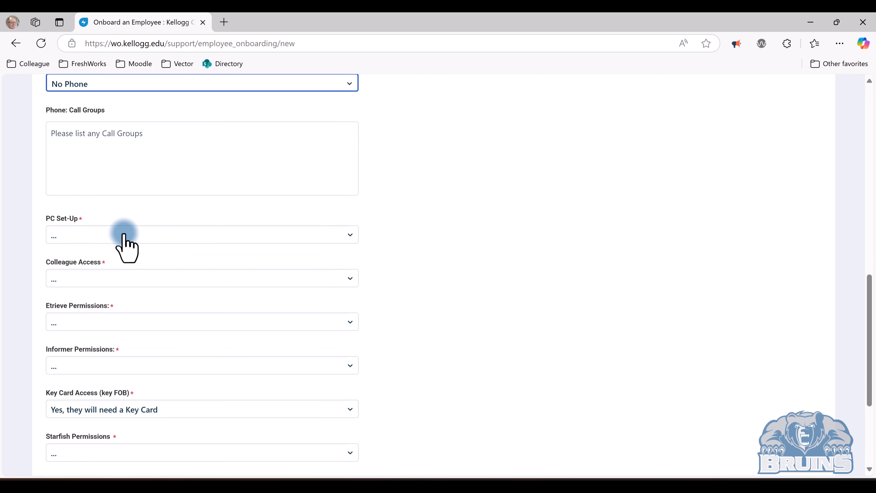
{"action": "left_click", "coordinate": [130, 235]}
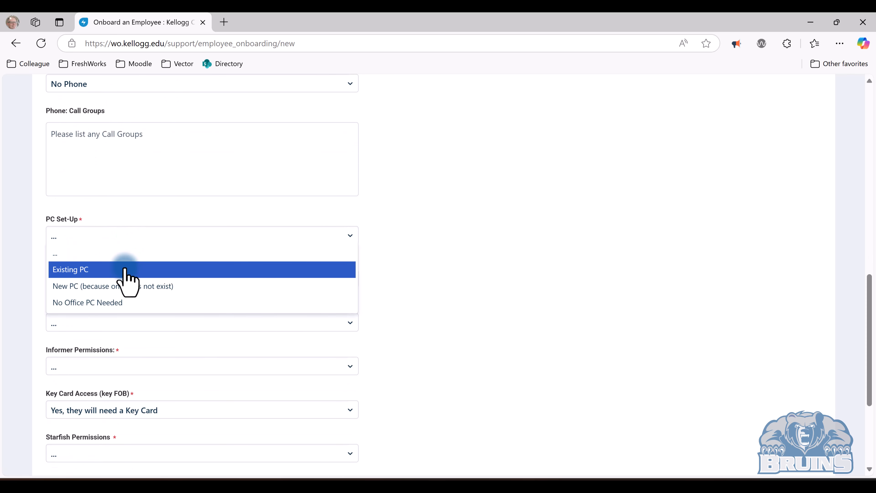
{"action": "left_click", "coordinate": [125, 269]}
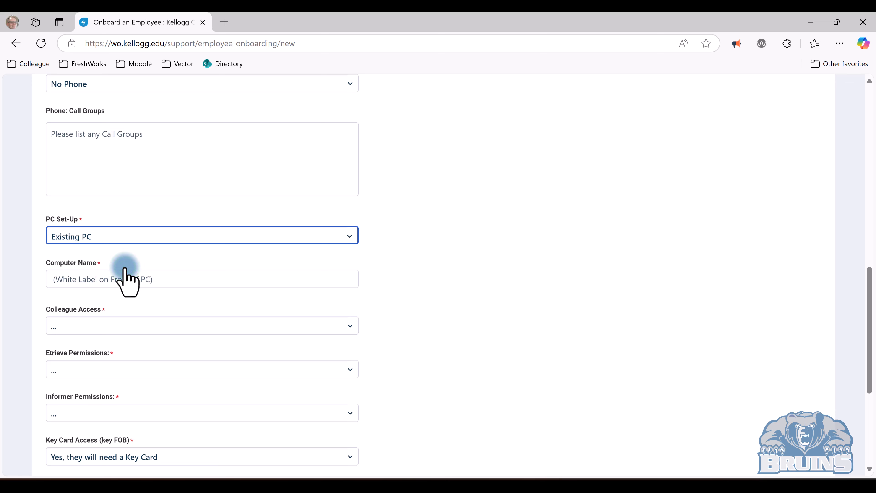
{"action": "left_click", "coordinate": [94, 280]}
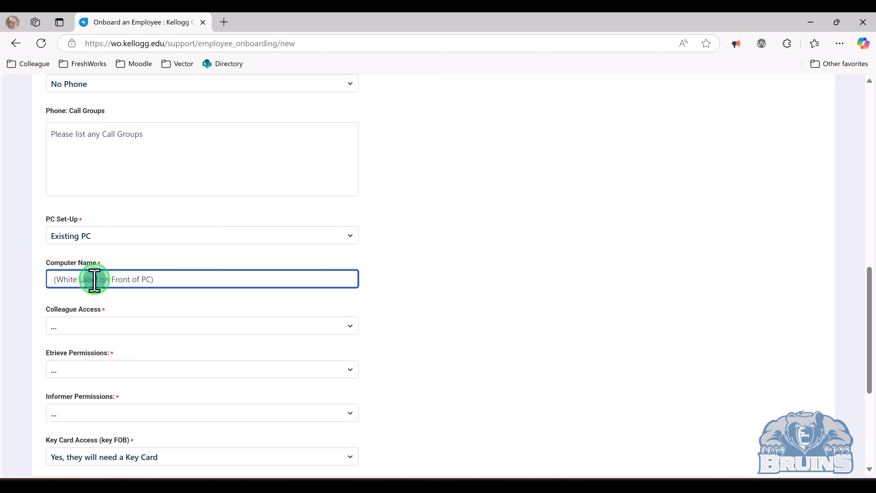
{"action": "type", "text": "Coller"}
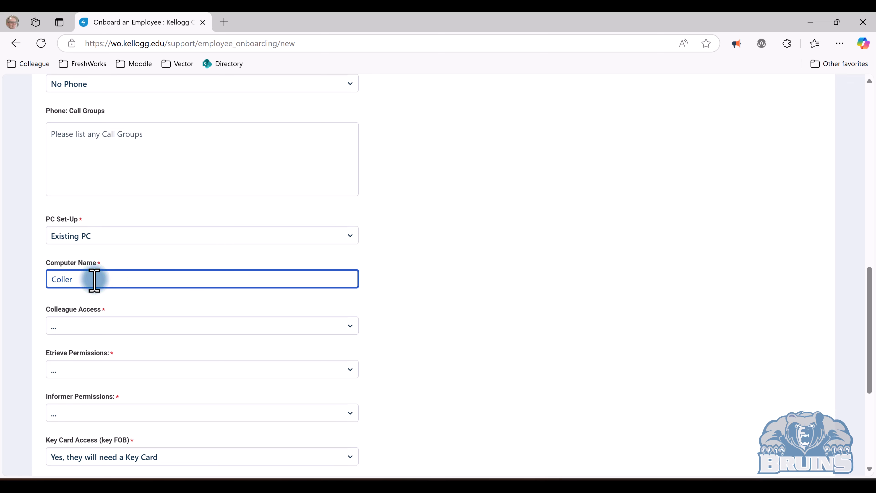
{"action": "type", "text": " rm"}
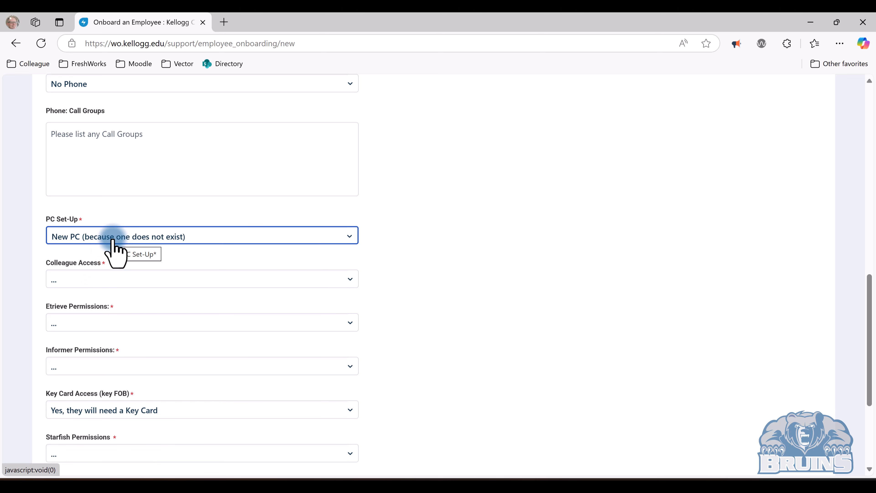
{"action": "left_click", "coordinate": [113, 241]}
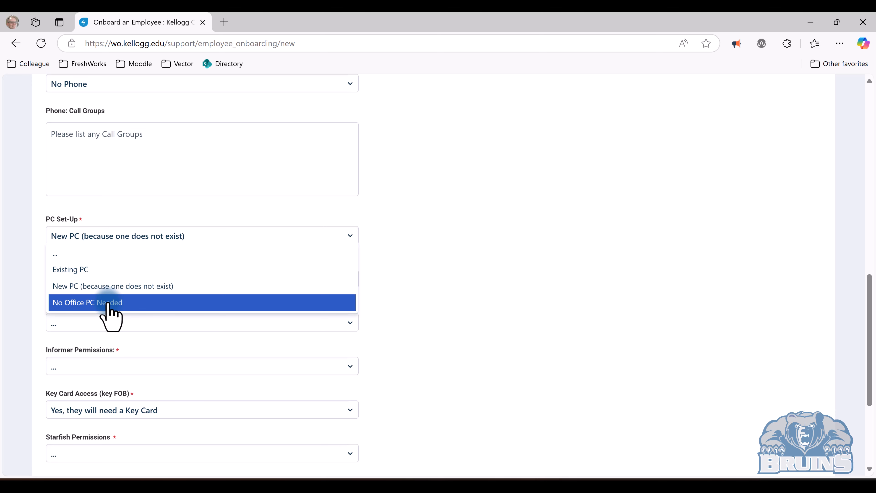
{"action": "left_click", "coordinate": [108, 303]}
{"action": "left_click", "coordinate": [95, 278]}
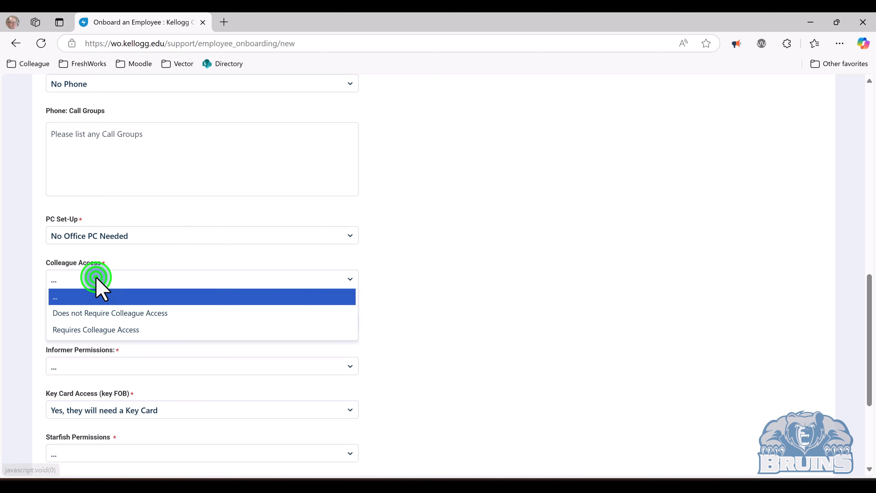
- Require Colleague access, keep key card access, and mark Starfish as not required
{"action": "left_click", "coordinate": [109, 330]}
{"action": "left_click", "coordinate": [111, 326]}
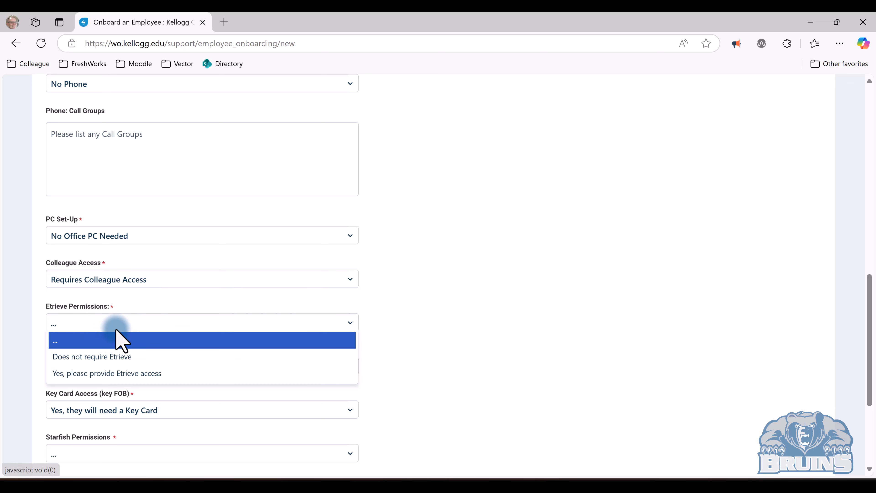
{"action": "left_click", "coordinate": [66, 239]}
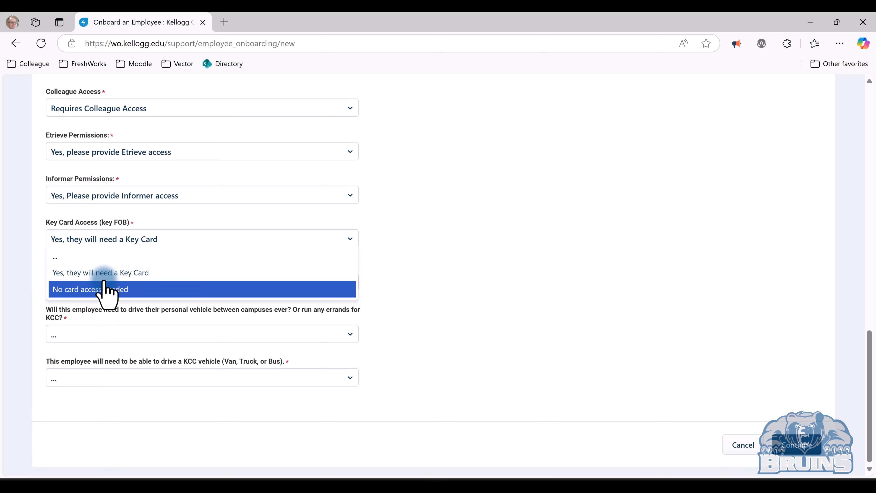
{"action": "left_click", "coordinate": [103, 276]}
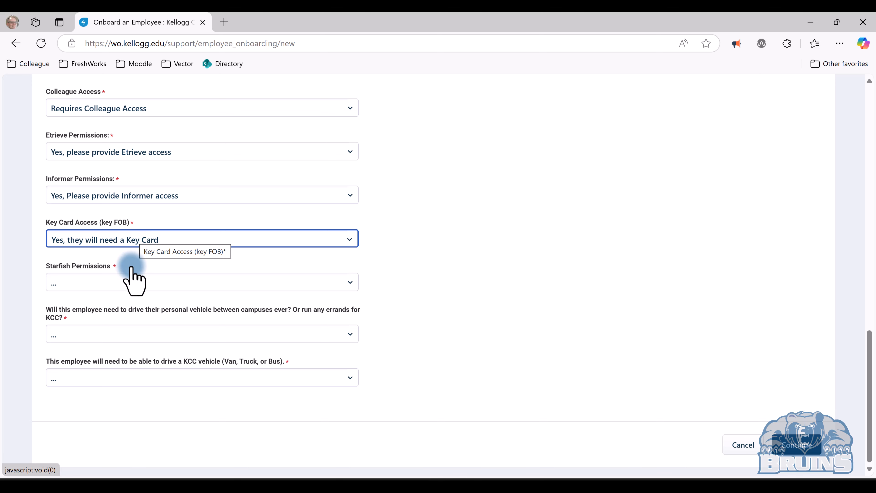
{"action": "left_click", "coordinate": [127, 285]}
{"action": "left_click", "coordinate": [121, 317]}
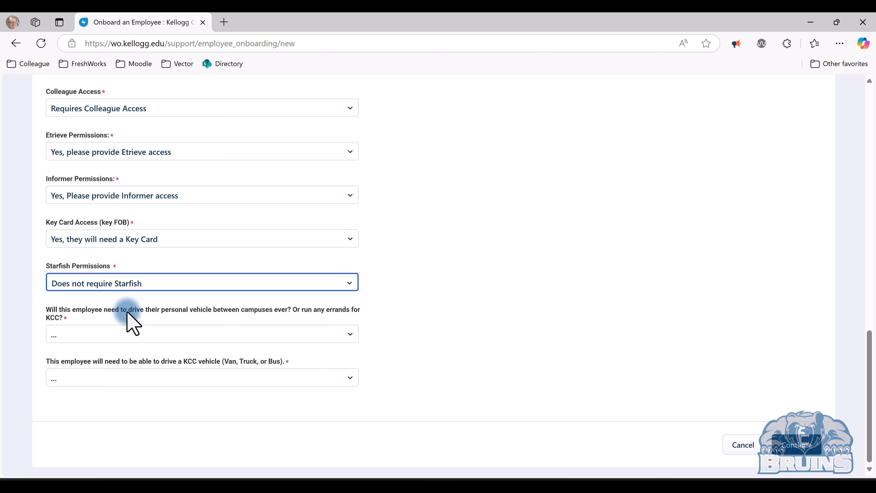
- Answer both driving questions and continue to the onboarding items page
{"action": "left_click", "coordinate": [128, 337]}
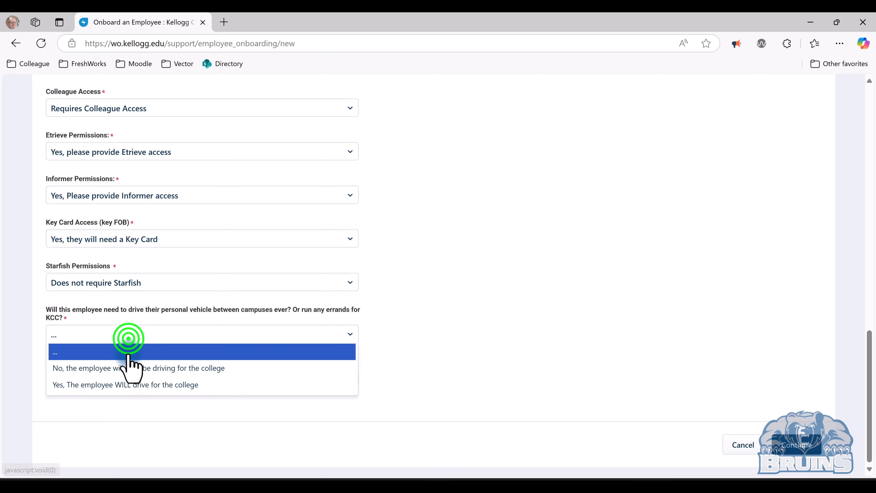
{"action": "left_click", "coordinate": [125, 385]}
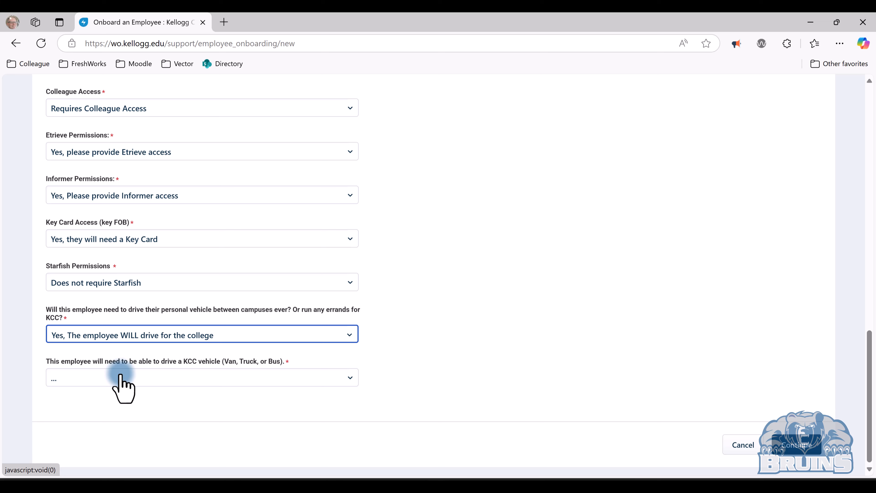
{"action": "left_click", "coordinate": [121, 378]}
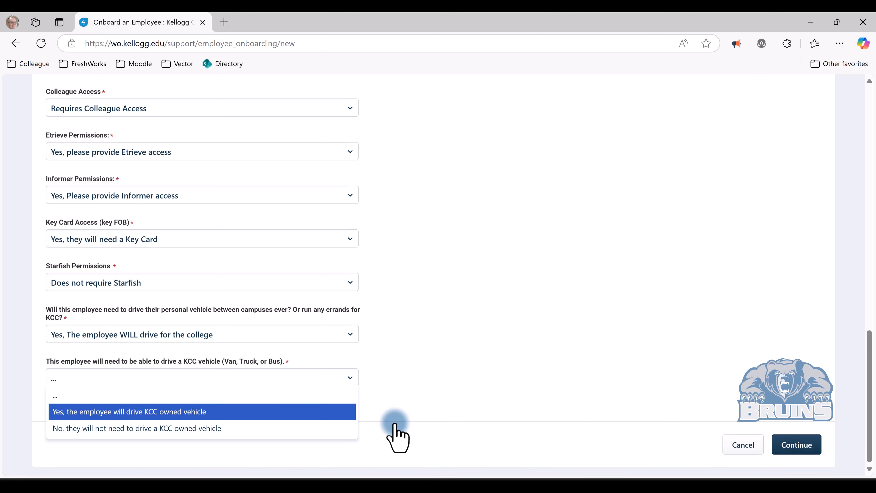
{"action": "left_click", "coordinate": [122, 428]}
{"action": "left_click", "coordinate": [804, 447]}
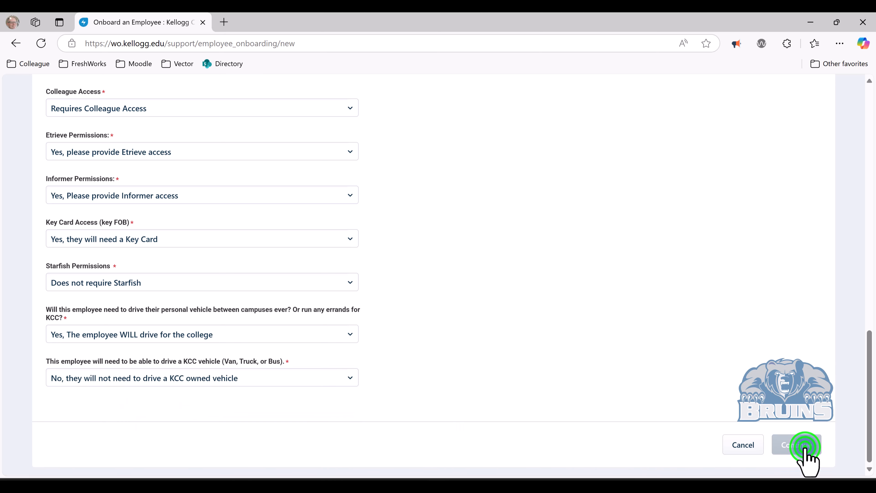
{"action": "left_click", "coordinate": [804, 448]}
{"action": "scroll", "coordinate": [231, 288], "scroll_direction": "up", "scroll_amount": 15}
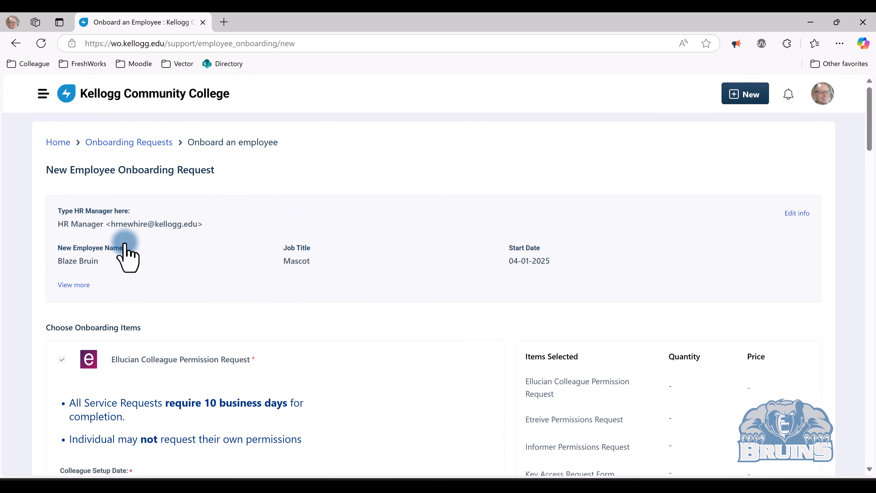
- Set the Colleague setup date to 04-01-2025 and select the requester as direct supervisor
{"action": "scroll", "coordinate": [246, 287], "scroll_direction": "down", "scroll_amount": 3}
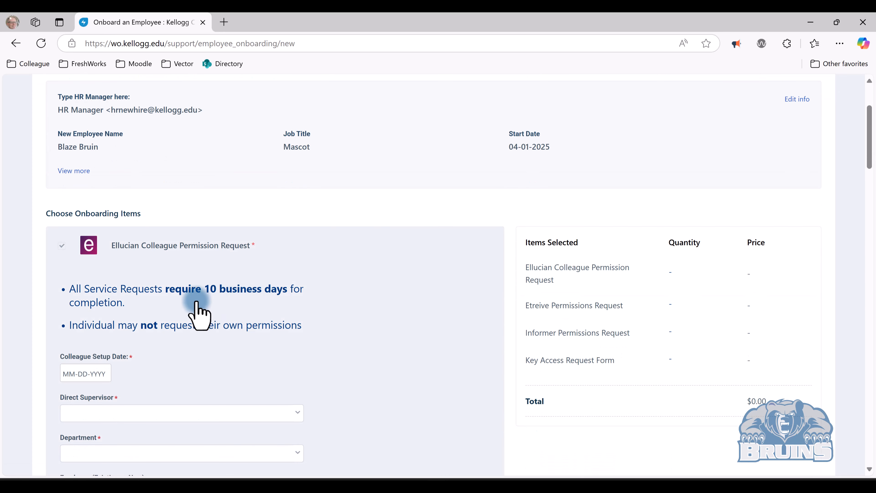
{"action": "scroll", "coordinate": [186, 302], "scroll_direction": "down", "scroll_amount": 2}
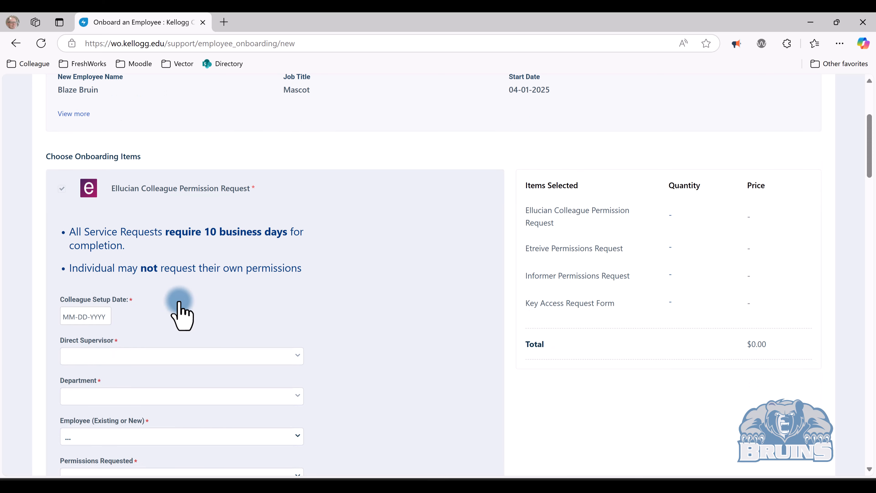
{"action": "left_click", "coordinate": [114, 315]}
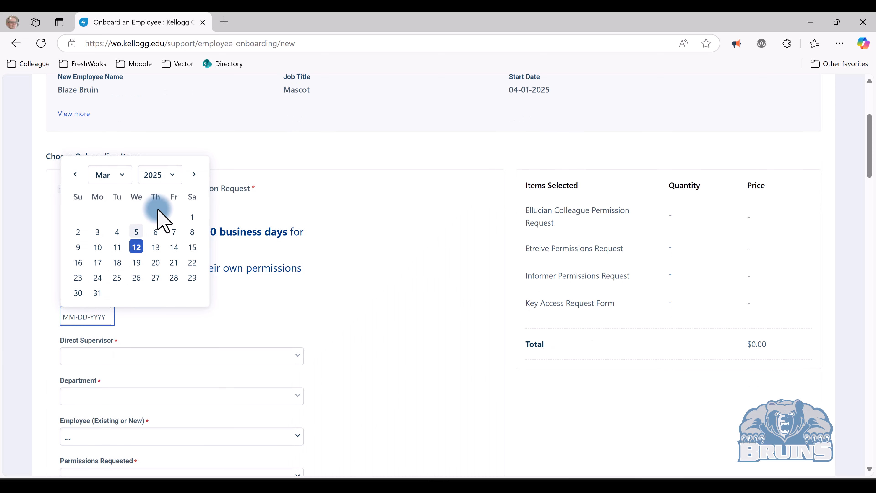
{"action": "left_click", "coordinate": [193, 175]}
{"action": "left_click", "coordinate": [117, 218]}
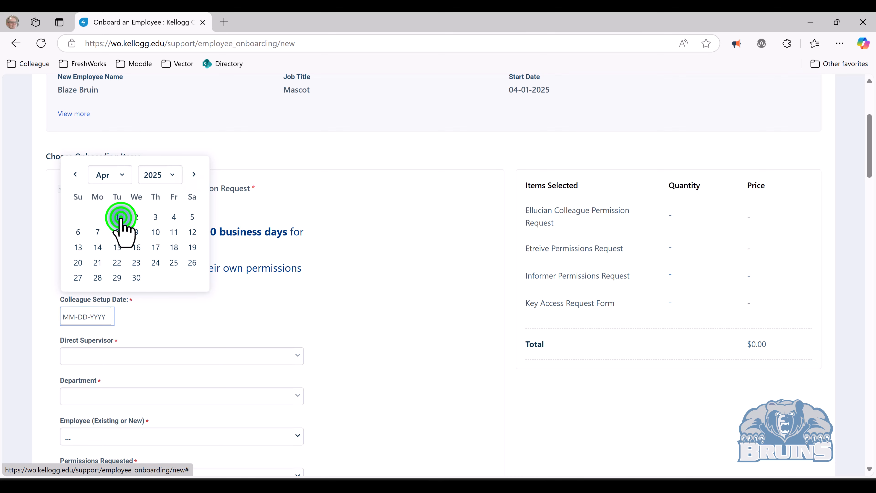
{"action": "left_click", "coordinate": [124, 354]}
{"action": "type", "text": "col"}
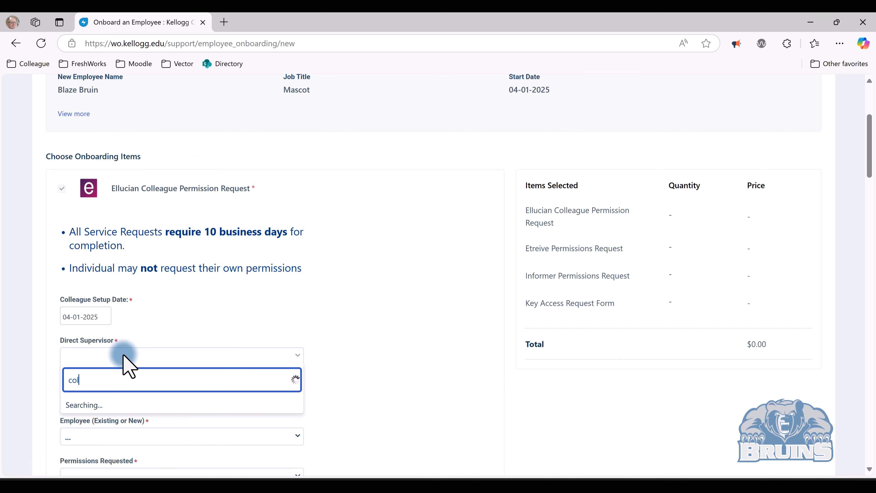
{"action": "left_click", "coordinate": [87, 398]}
{"action": "left_click", "coordinate": [87, 396]}
- Mark it for a New Employee, enter their name, and request mirrored security access
{"action": "left_click", "coordinate": [97, 322]}
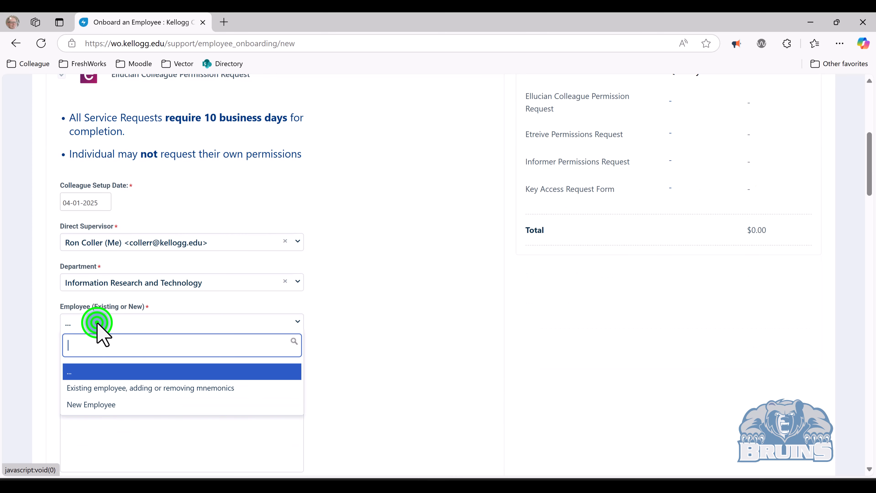
{"action": "left_click", "coordinate": [87, 405]}
{"action": "left_click", "coordinate": [81, 362]}
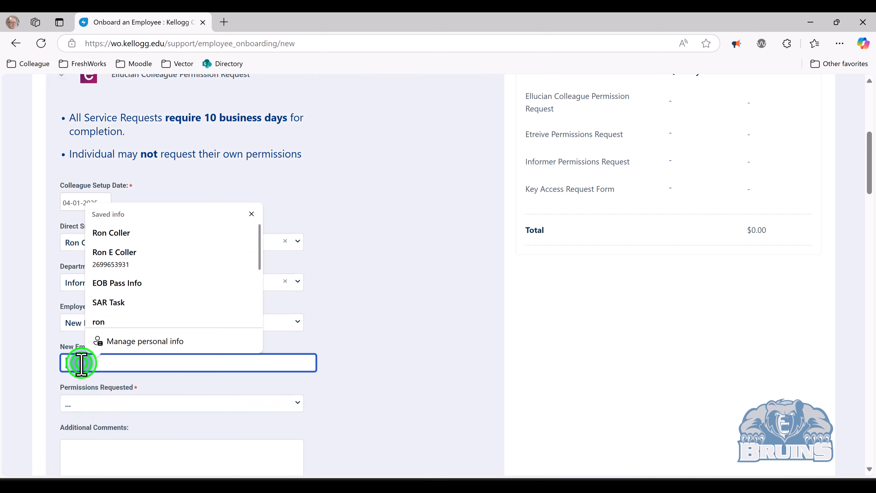
{"action": "type", "text": "Blaze Bruin Bruin"}
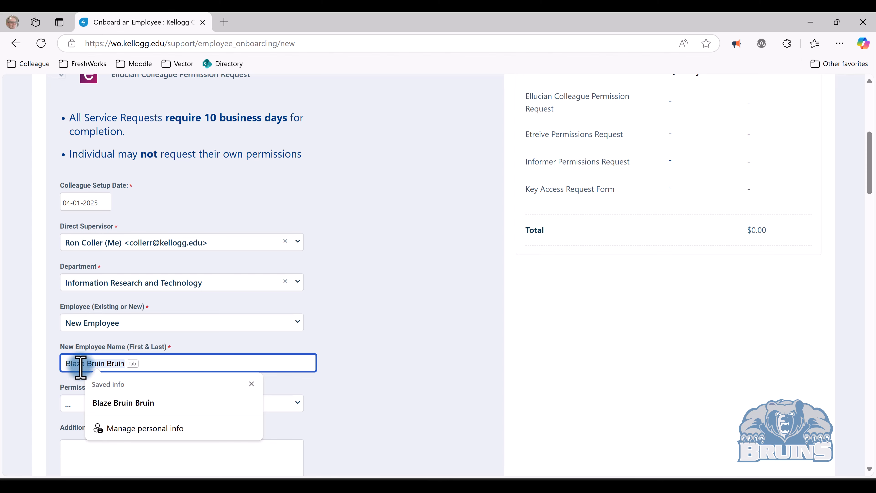
{"action": "left_click", "coordinate": [71, 403]}
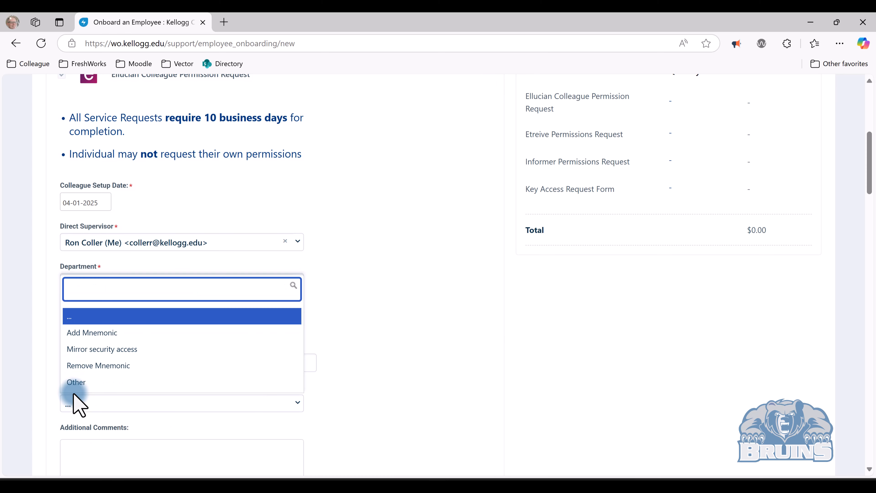
{"action": "left_click", "coordinate": [130, 349]}
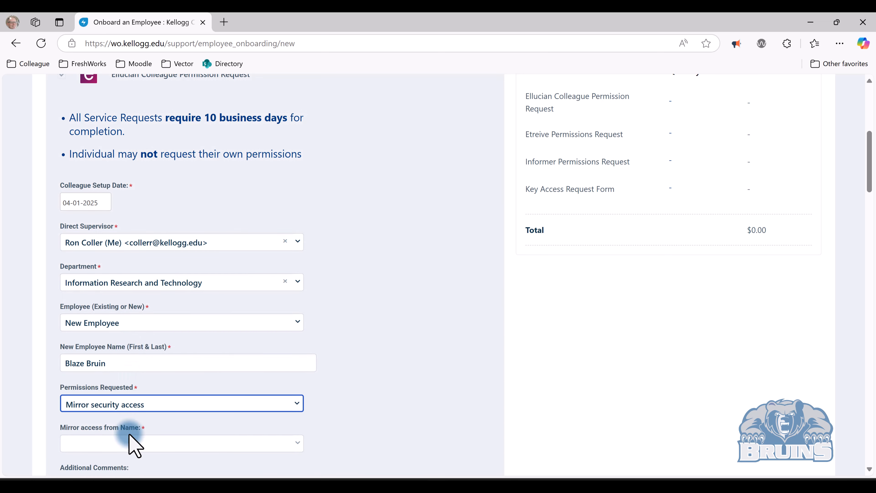
{"action": "left_click", "coordinate": [130, 444]}
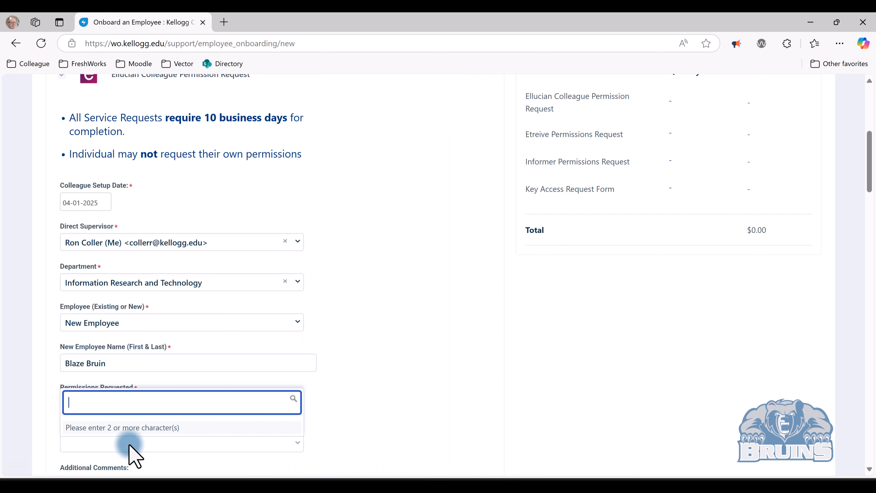
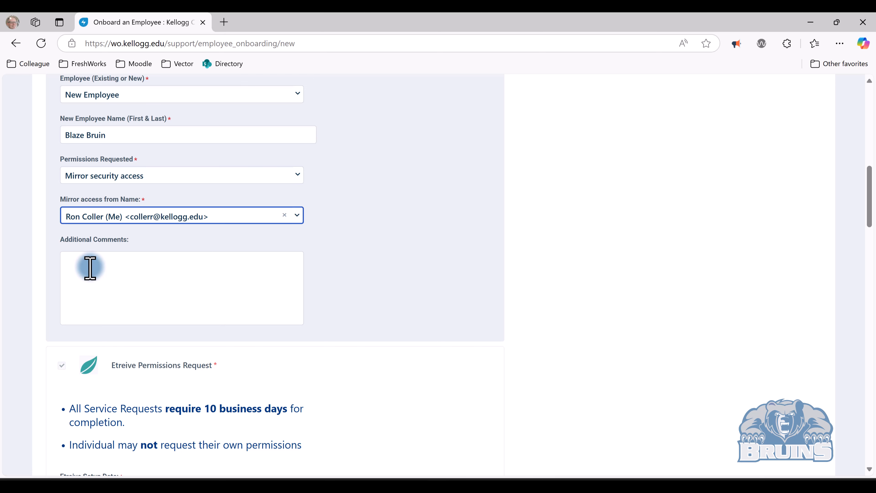
- Set Etrieve setup date April 1, the supervisor, Information Research and Technology, and New Employee
{"action": "scroll", "coordinate": [90, 268], "scroll_direction": "down", "scroll_amount": 5}
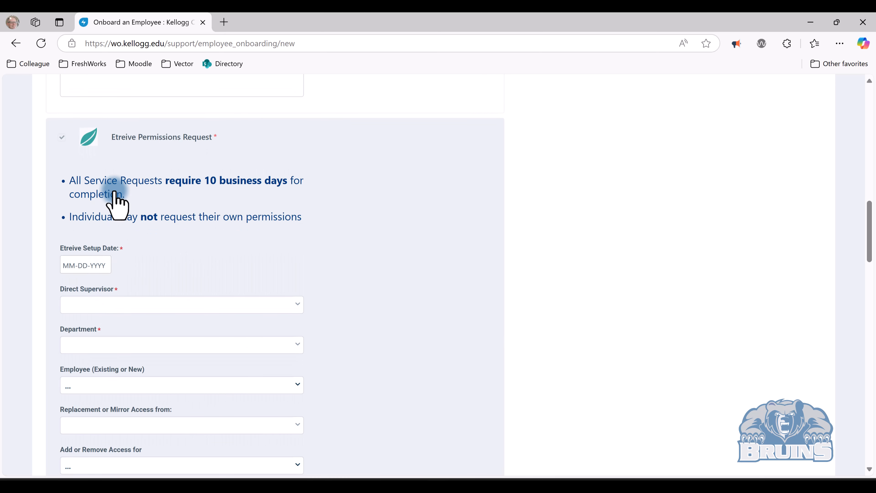
{"action": "left_click", "coordinate": [88, 266]}
{"action": "left_click", "coordinate": [180, 307]}
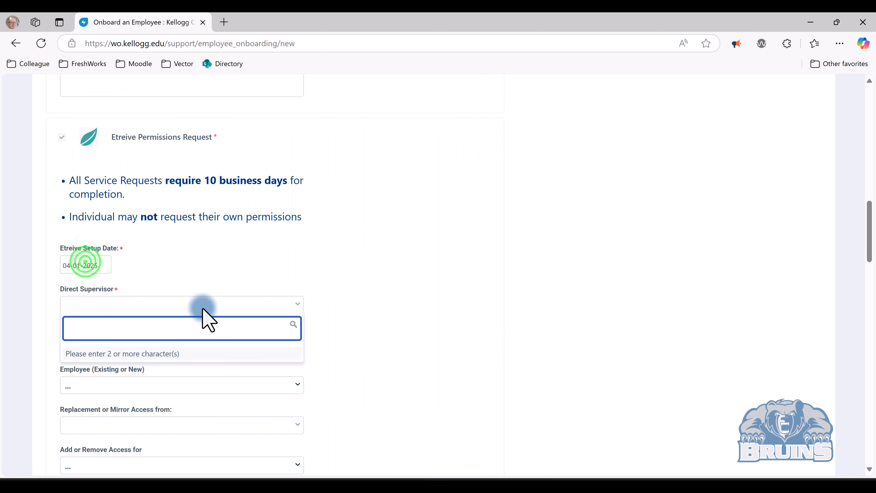
{"action": "type", "text": "colle"}
{"action": "left_click", "coordinate": [198, 354]}
{"action": "left_click", "coordinate": [192, 344]}
{"action": "type", "text": "info"}
{"action": "left_click", "coordinate": [179, 392]}
{"action": "left_click", "coordinate": [159, 384]}
{"action": "left_click", "coordinate": [137, 365]}
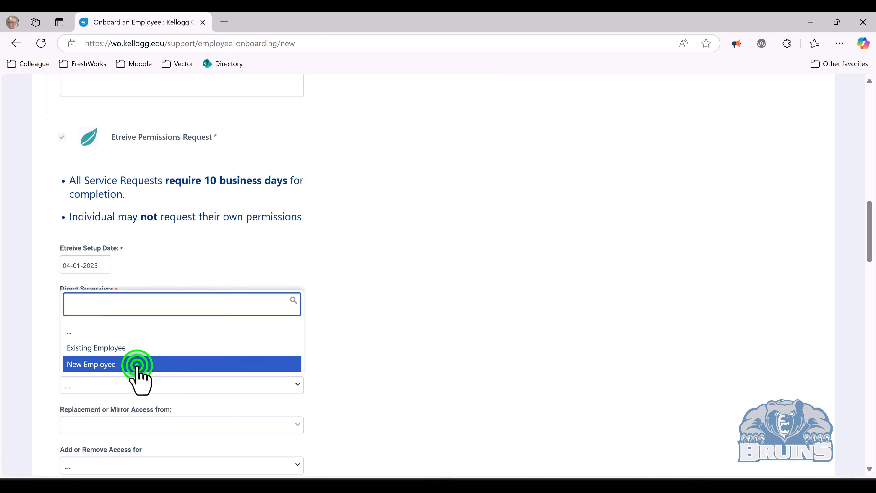
- Enter the new employee's name, mirror the supervisor's access, and leave add/remove access unset
{"action": "left_click", "coordinate": [132, 428]}
{"action": "type", "text": "Blaze Bruin"}
{"action": "scroll", "coordinate": [102, 256], "scroll_direction": "down", "scroll_amount": 6}
{"action": "left_click", "coordinate": [88, 180]}
{"action": "type", "text": "colle"}
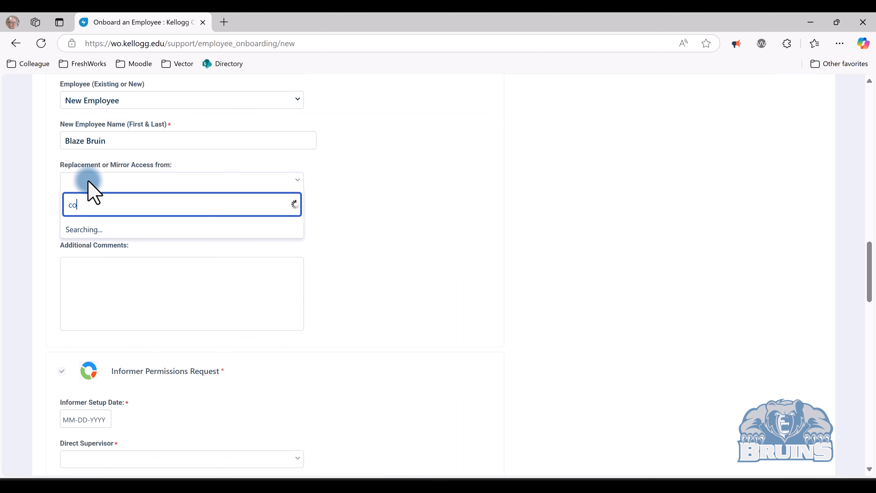
{"action": "left_click", "coordinate": [104, 229]}
{"action": "left_click", "coordinate": [116, 221]}
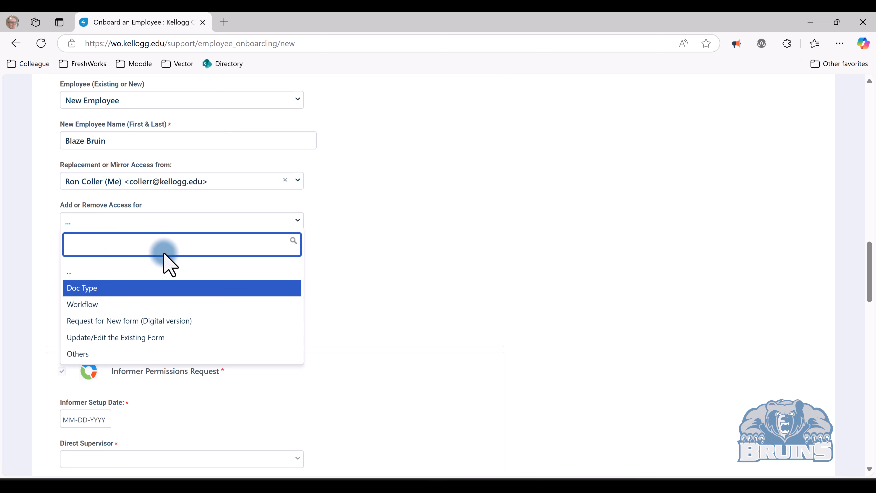
{"action": "left_click", "coordinate": [262, 220]}
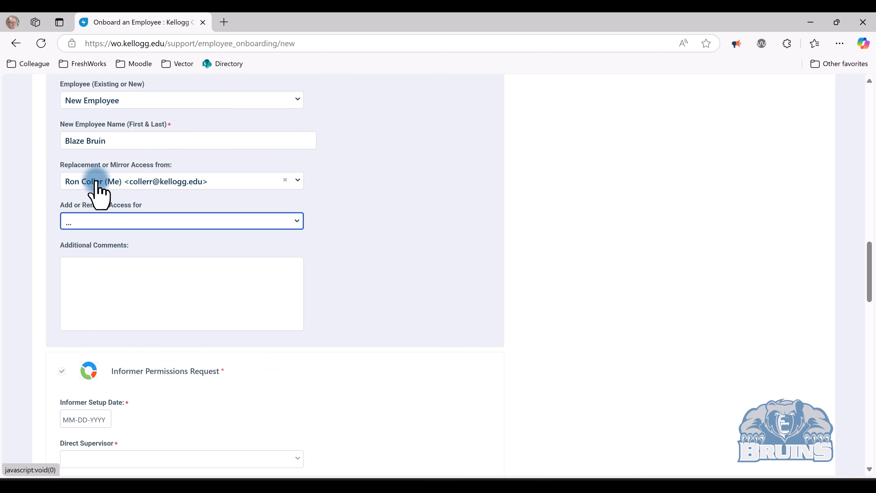
{"action": "left_click", "coordinate": [71, 293]}
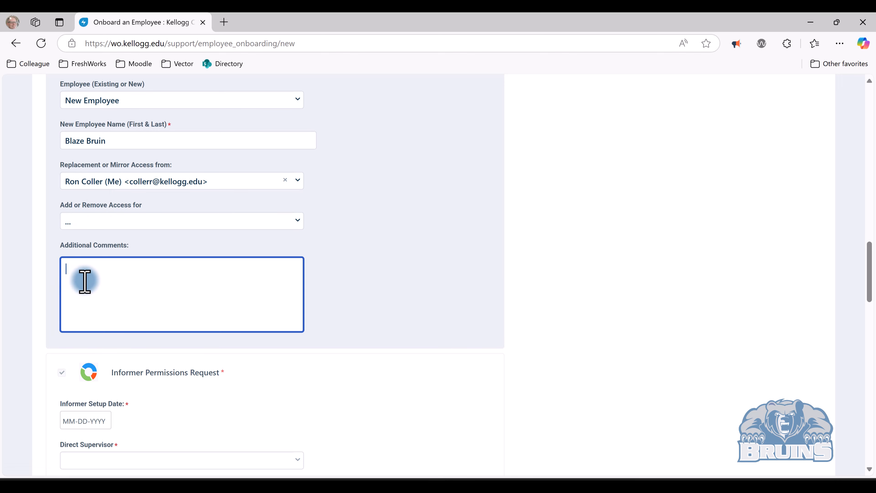
{"action": "scroll", "coordinate": [86, 280], "scroll_direction": "down", "scroll_amount": 3}
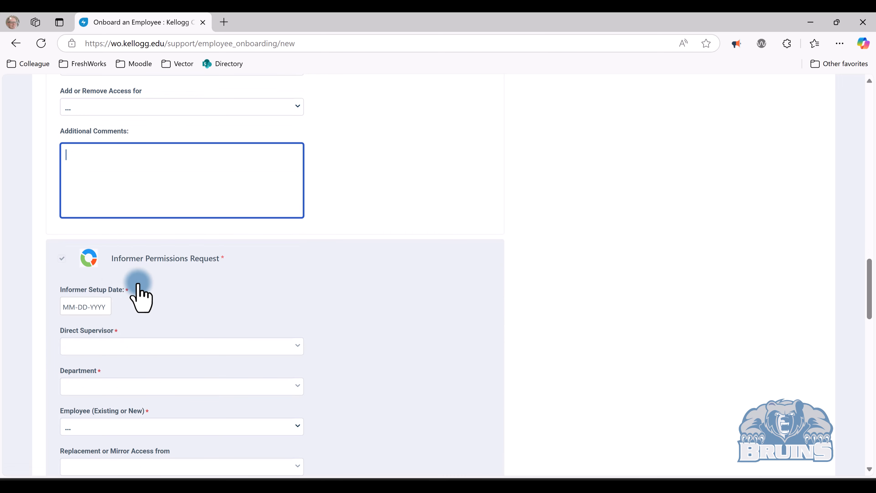
- Set the Informer setup date to 04-01-2025 and select the direct supervisor
{"action": "scroll", "coordinate": [138, 284], "scroll_direction": "down", "scroll_amount": 3}
{"action": "left_click", "coordinate": [81, 192]}
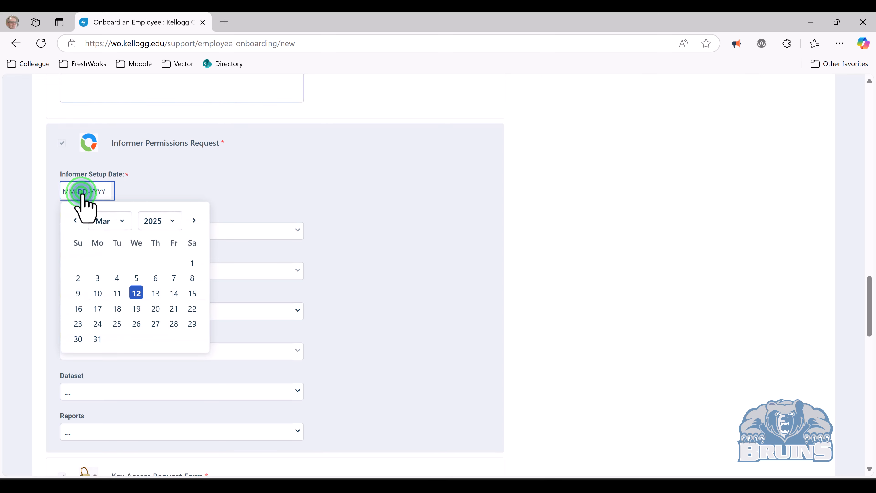
{"action": "left_click", "coordinate": [193, 220]}
{"action": "left_click", "coordinate": [117, 263]}
{"action": "left_click", "coordinate": [119, 232]}
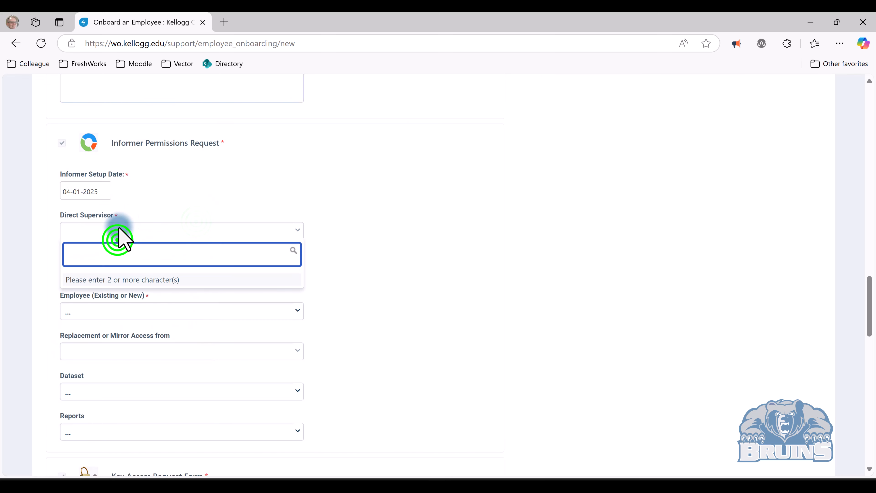
{"action": "type", "text": "coller"}
{"action": "key", "text": "Return"}
- Choose Information Research and Technology and New Employee, leaving Dataset and Reports blank
{"action": "key", "text": "Tab"}
{"action": "type", "text": "info"}
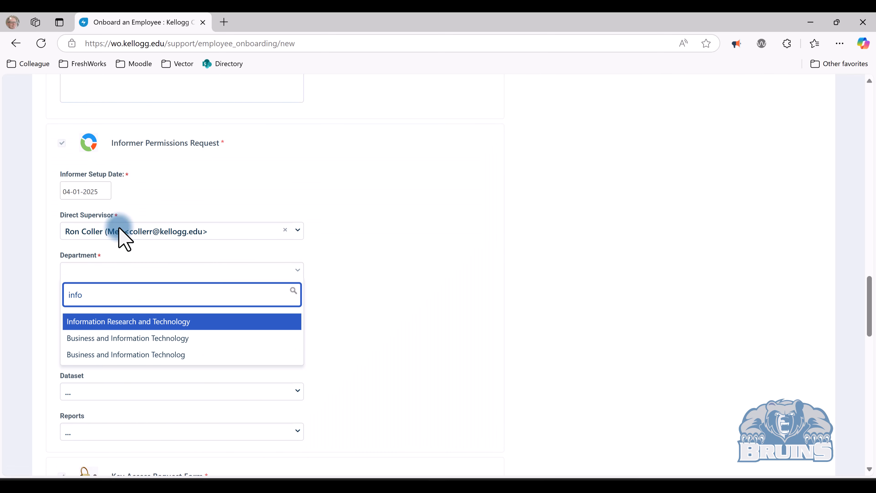
{"action": "key", "text": "Return"}
{"action": "key", "text": "Tab"}
{"action": "type", "text": "n"}
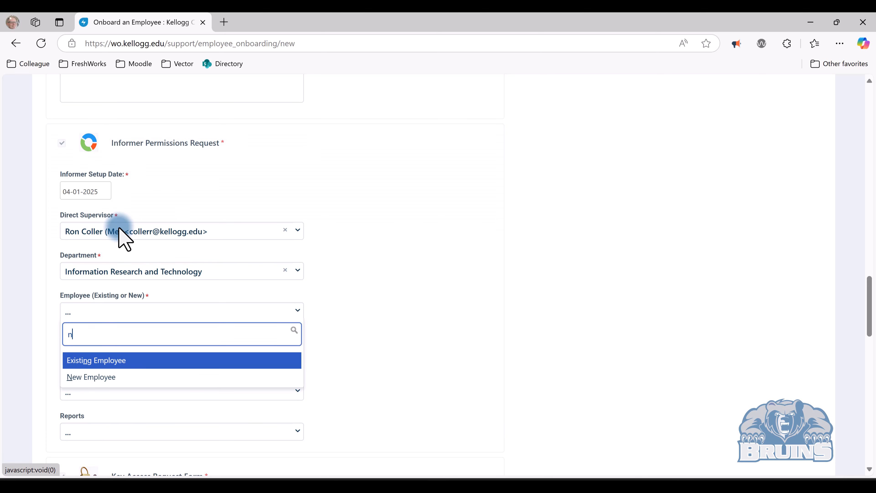
{"action": "type", "text": "ew"}
{"action": "key", "text": "Return"}
{"action": "key", "text": "Tab"}
{"action": "left_click", "coordinate": [89, 202]}
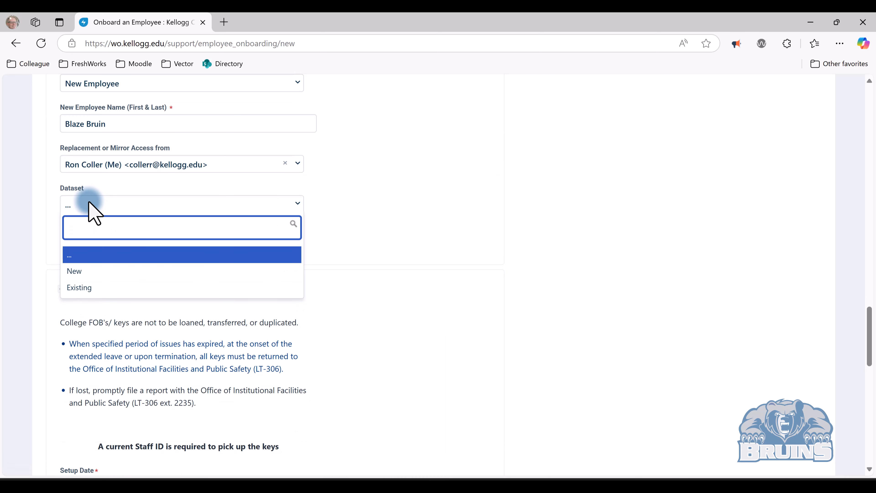
{"action": "left_click", "coordinate": [331, 223]}
{"action": "left_click", "coordinate": [237, 245]}
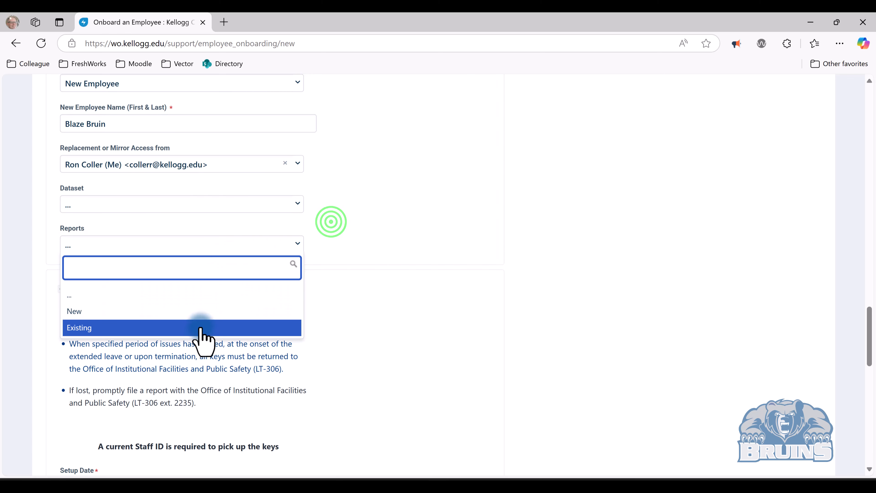
{"action": "left_click", "coordinate": [359, 251]}
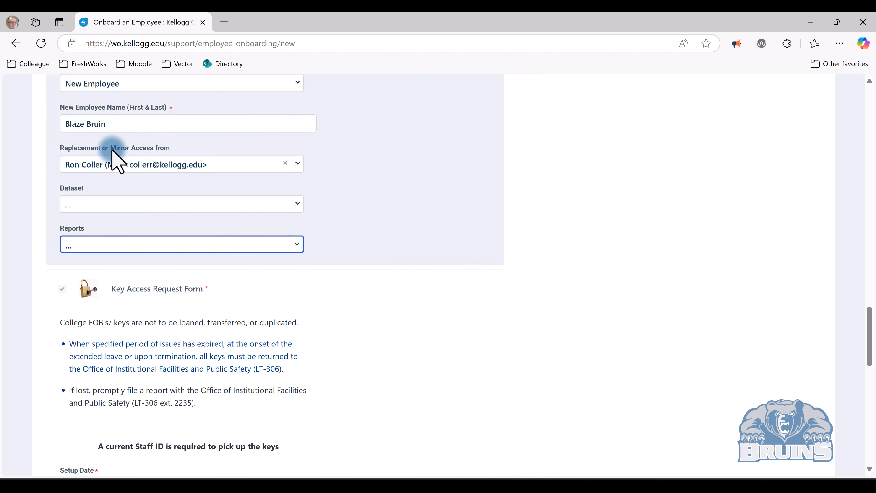
- Set the key access setup date to 04-01-2025 and mark it for a New Employee by name
{"action": "scroll", "coordinate": [357, 205], "scroll_direction": "down", "scroll_amount": 5}
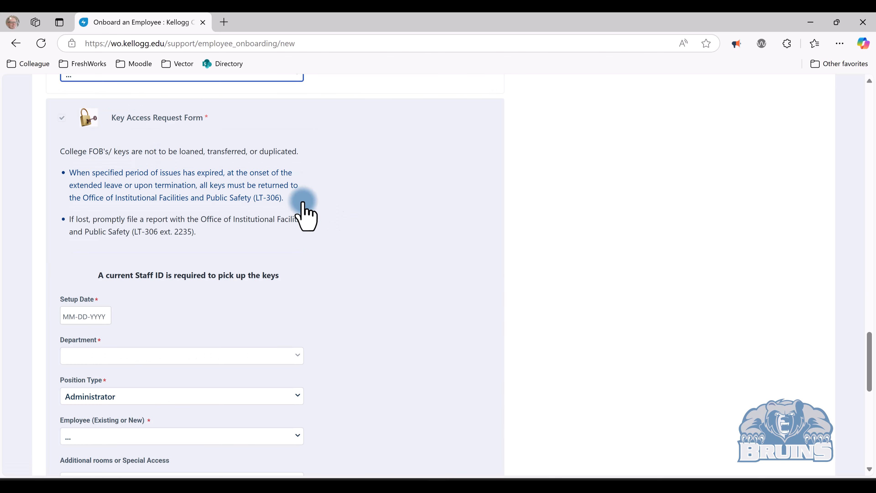
{"action": "scroll", "coordinate": [86, 212], "scroll_direction": "down", "scroll_amount": 3}
{"action": "left_click", "coordinate": [85, 204]}
{"action": "left_click", "coordinate": [188, 226]}
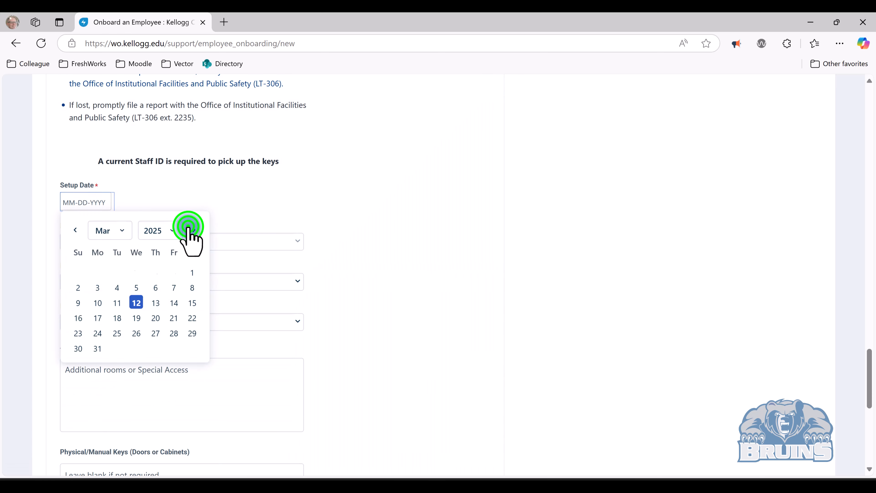
{"action": "left_click", "coordinate": [116, 273]}
{"action": "left_click", "coordinate": [108, 244]}
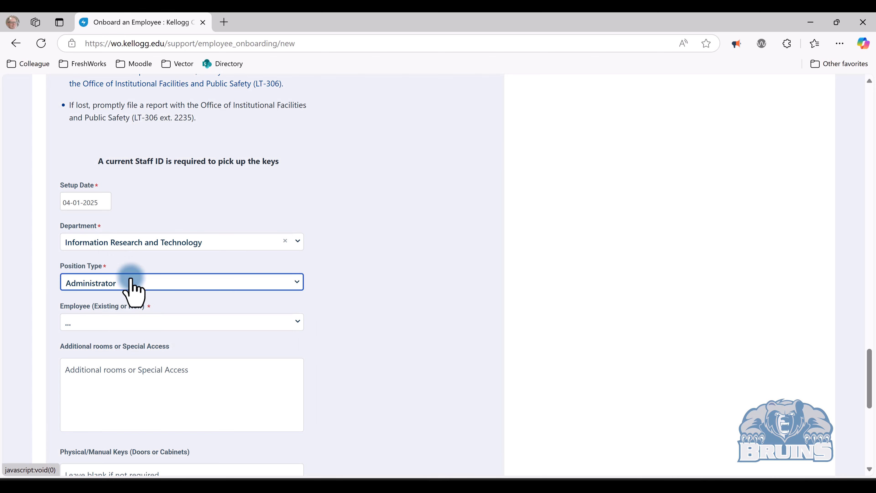
{"action": "left_click", "coordinate": [111, 323]}
{"action": "type", "text": "new"}
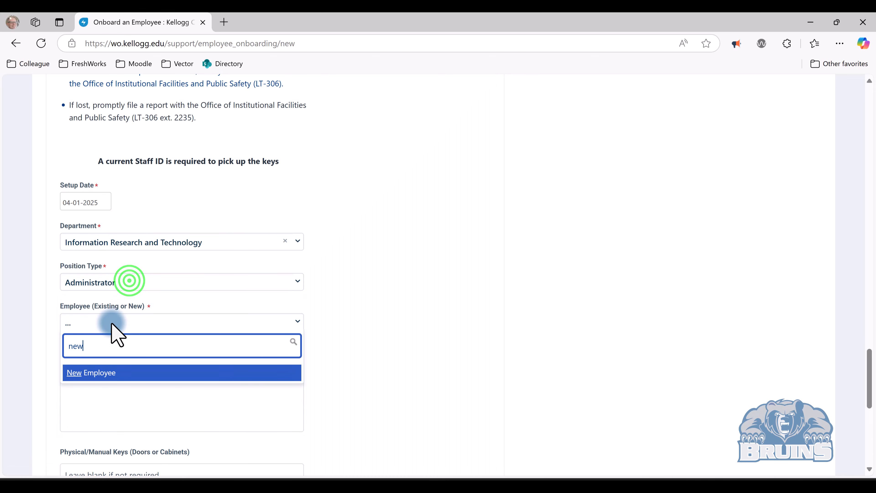
{"action": "key", "text": "Return"}
{"action": "left_click", "coordinate": [118, 357]}
{"action": "type", "text": "Blaze Bruin Bruin"}
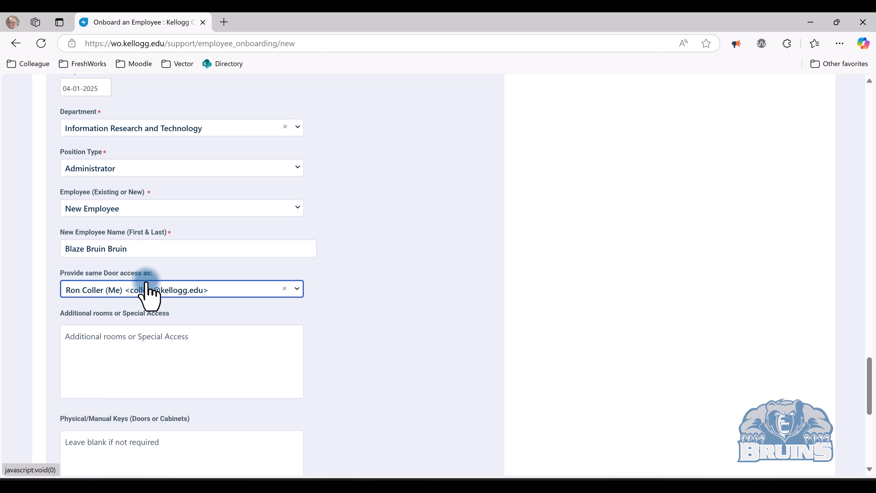
{"action": "left_click", "coordinate": [95, 340]}
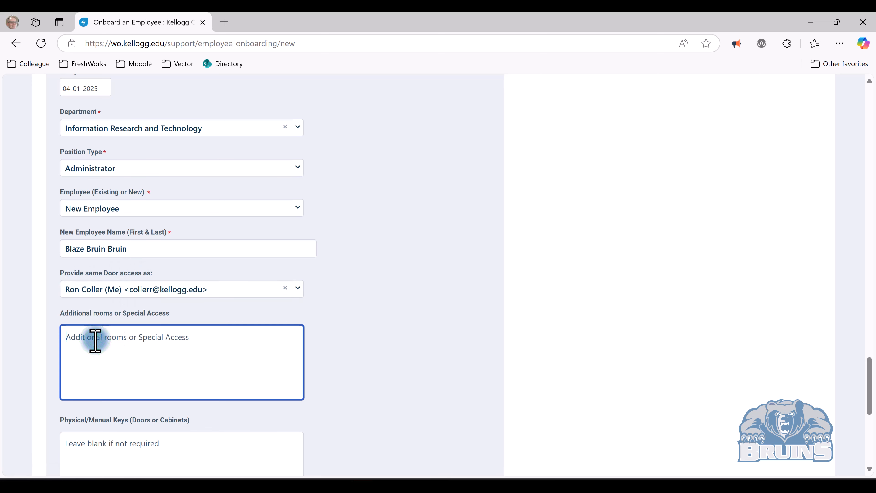
- Select the direct supervisor and enter supervisor phone extension 2387
{"action": "scroll", "coordinate": [86, 337], "scroll_direction": "down", "scroll_amount": 3}
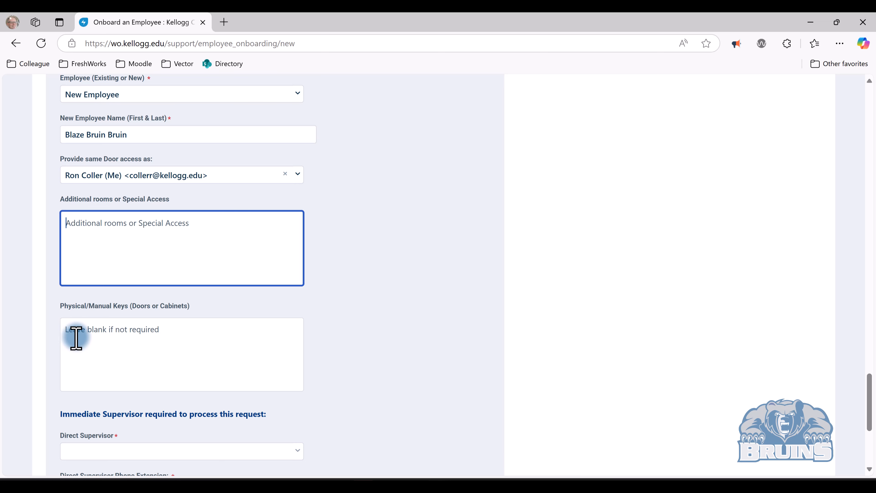
{"action": "scroll", "coordinate": [76, 338], "scroll_direction": "down", "scroll_amount": 3}
{"action": "left_click", "coordinate": [76, 336]}
{"action": "type", "text": "co"}
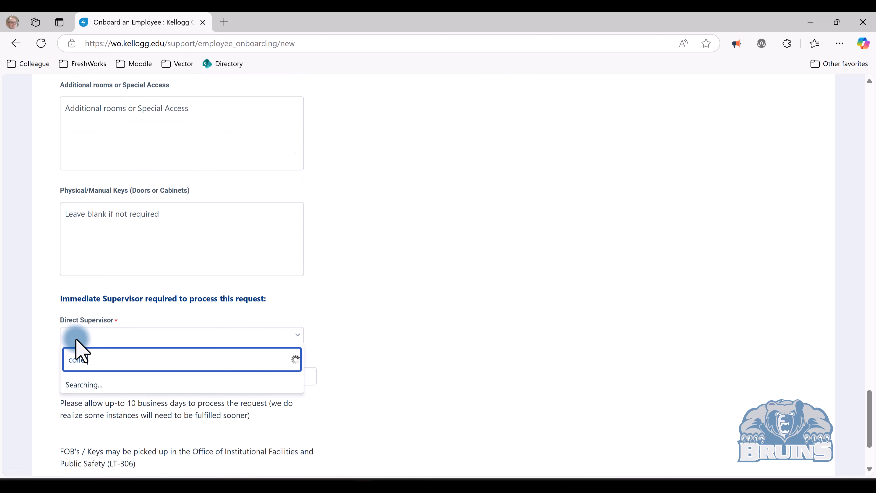
{"action": "type", "text": "lle"}
{"action": "key", "text": "Return"}
{"action": "left_click", "coordinate": [69, 372]}
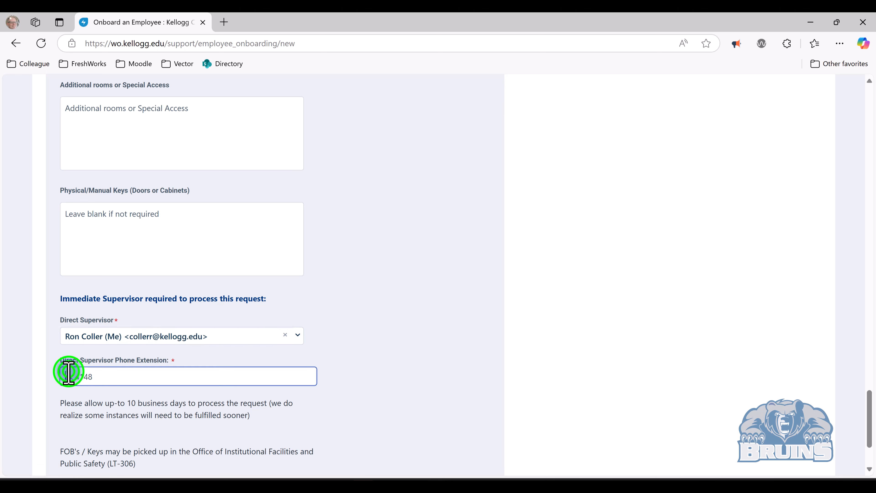
{"action": "type", "text": "2387"}
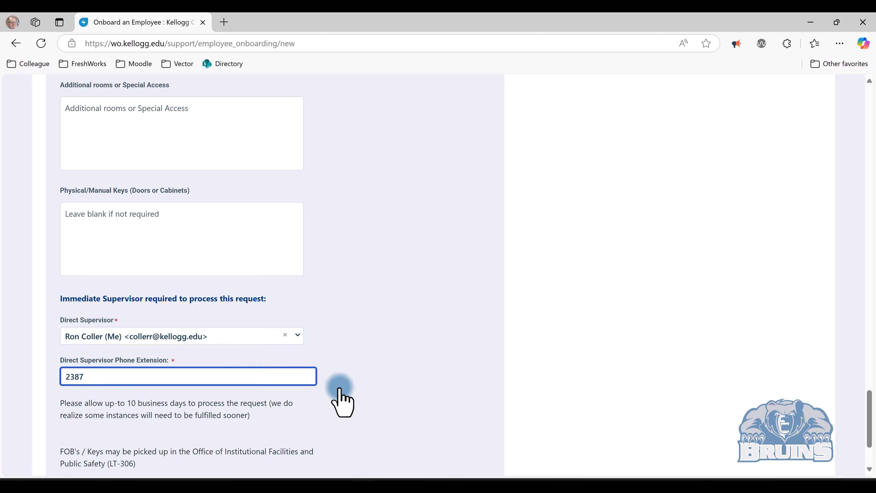
{"action": "left_click", "coordinate": [429, 333]}
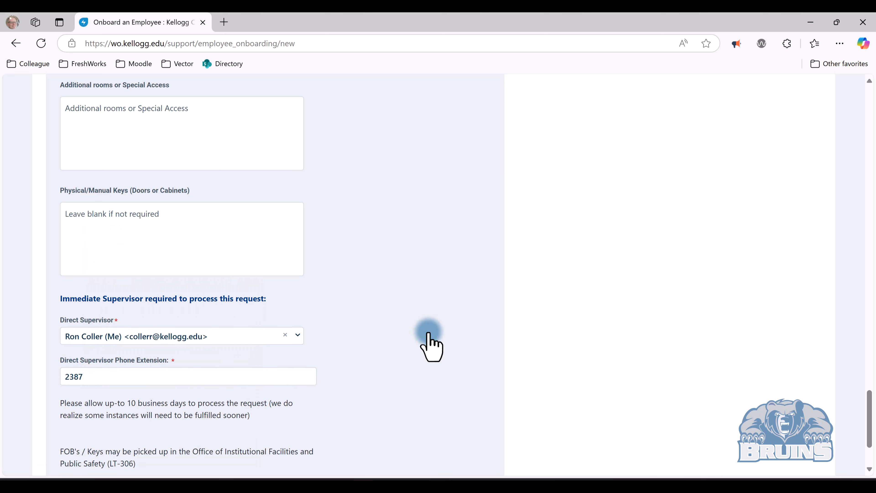
{"action": "scroll", "coordinate": [426, 334], "scroll_direction": "down", "scroll_amount": 3}
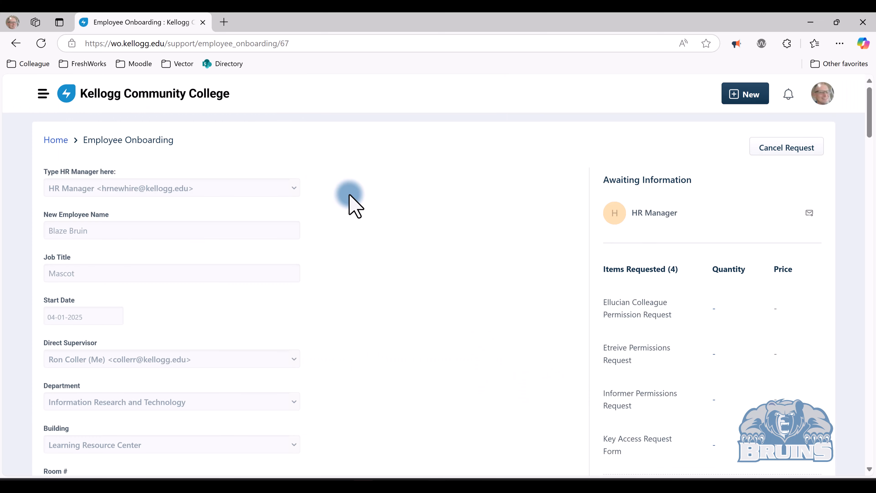
- Scroll through the submitted request showing four items awaiting the HR Manager
{"action": "scroll", "coordinate": [349, 196], "scroll_direction": "down", "scroll_amount": 8}
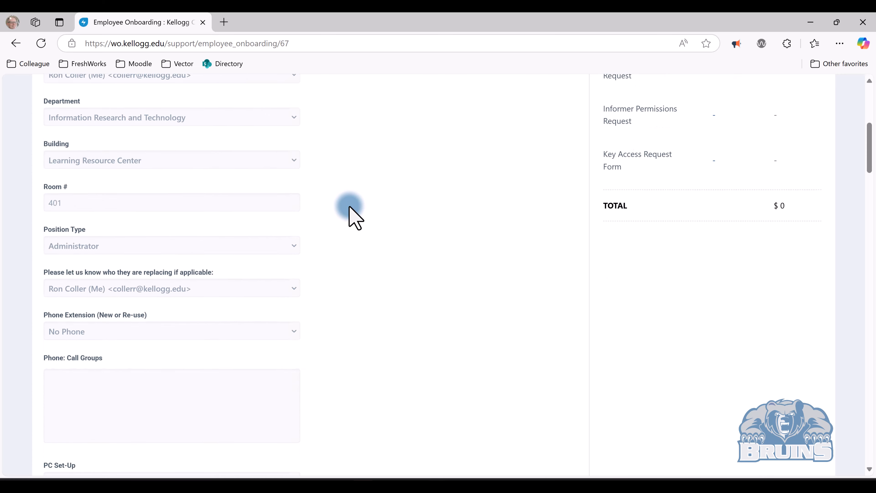
{"action": "scroll", "coordinate": [349, 207], "scroll_direction": "down", "scroll_amount": 5}
{"action": "scroll", "coordinate": [351, 224], "scroll_direction": "up", "scroll_amount": 13}
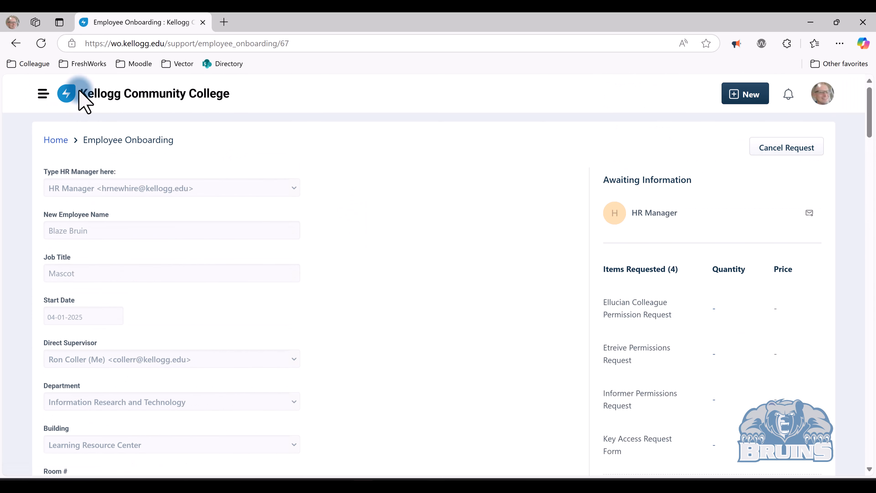
- Return to the Kellogg Community College support portal home page via the header logo
{"action": "left_click", "coordinate": [67, 94]}
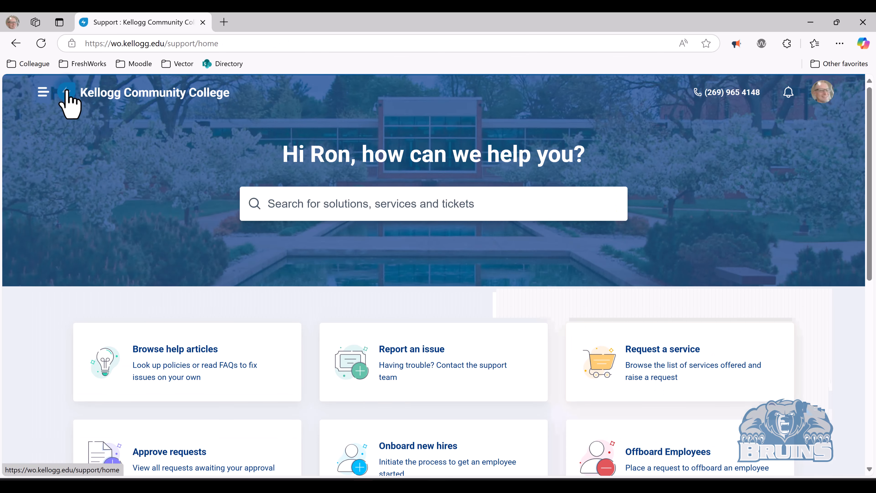